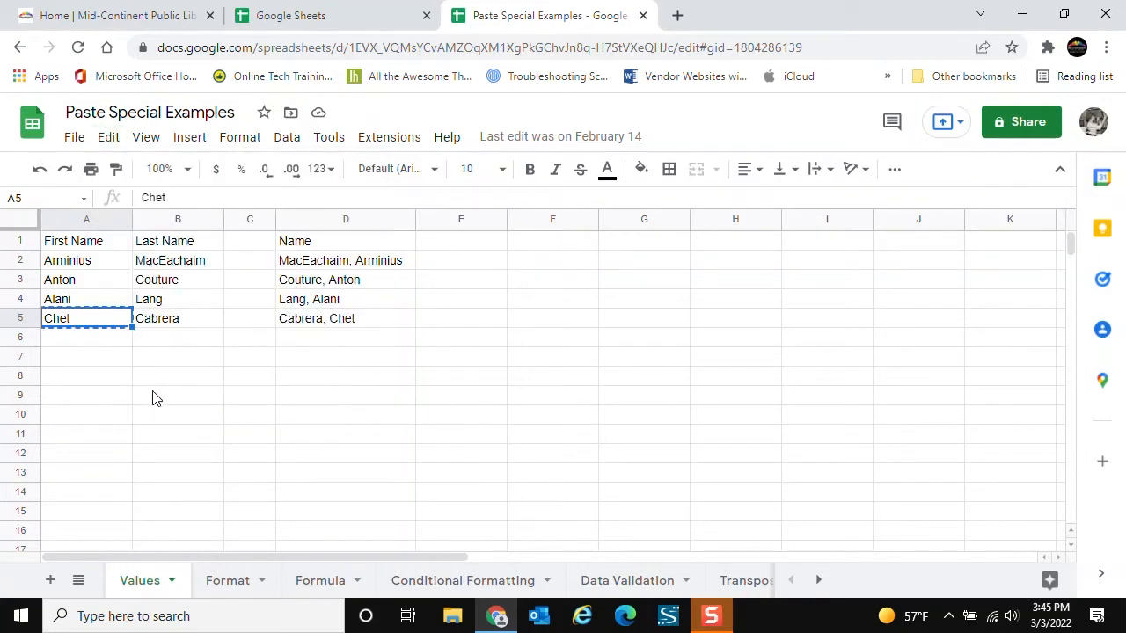
- Paste the copied first name from A5 into cell A9, and undo the paste
click(97, 402)
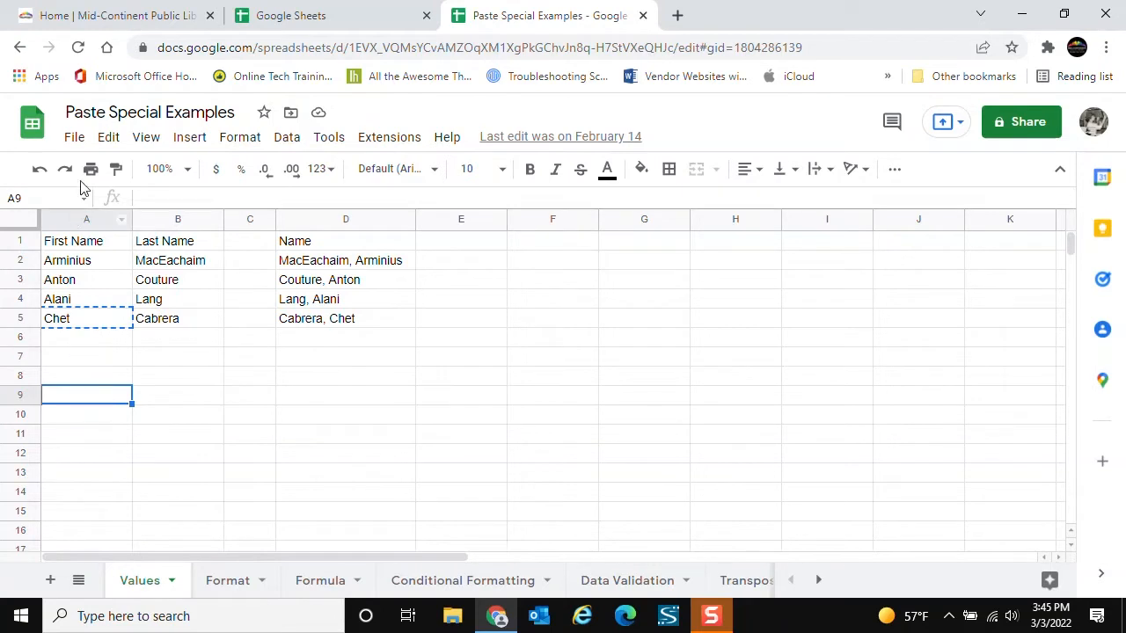
click(110, 141)
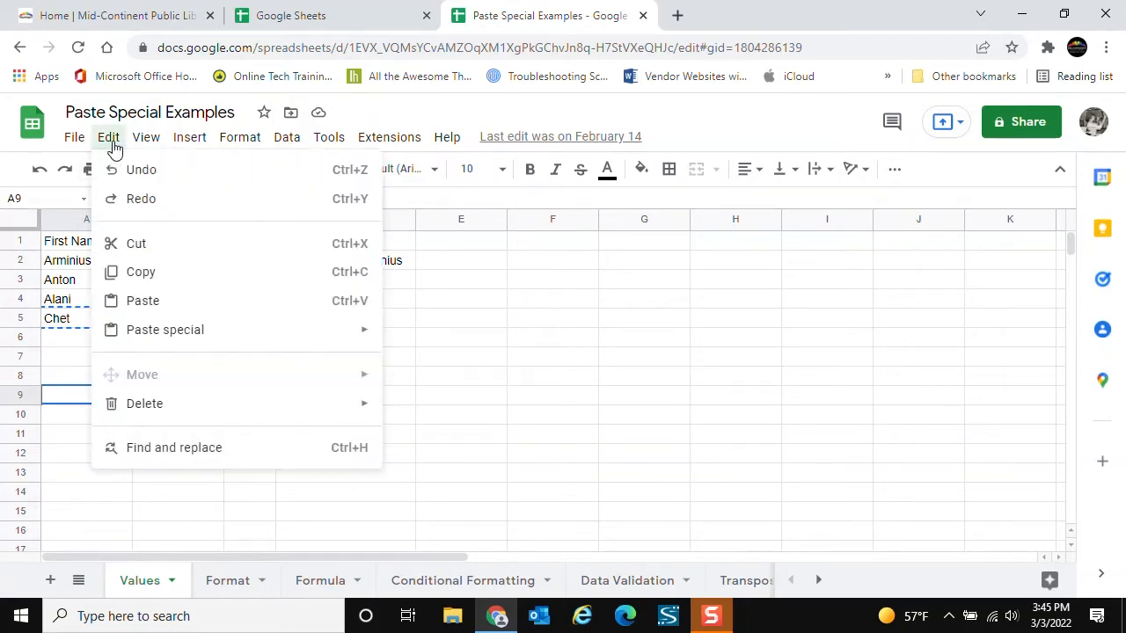
click(159, 306)
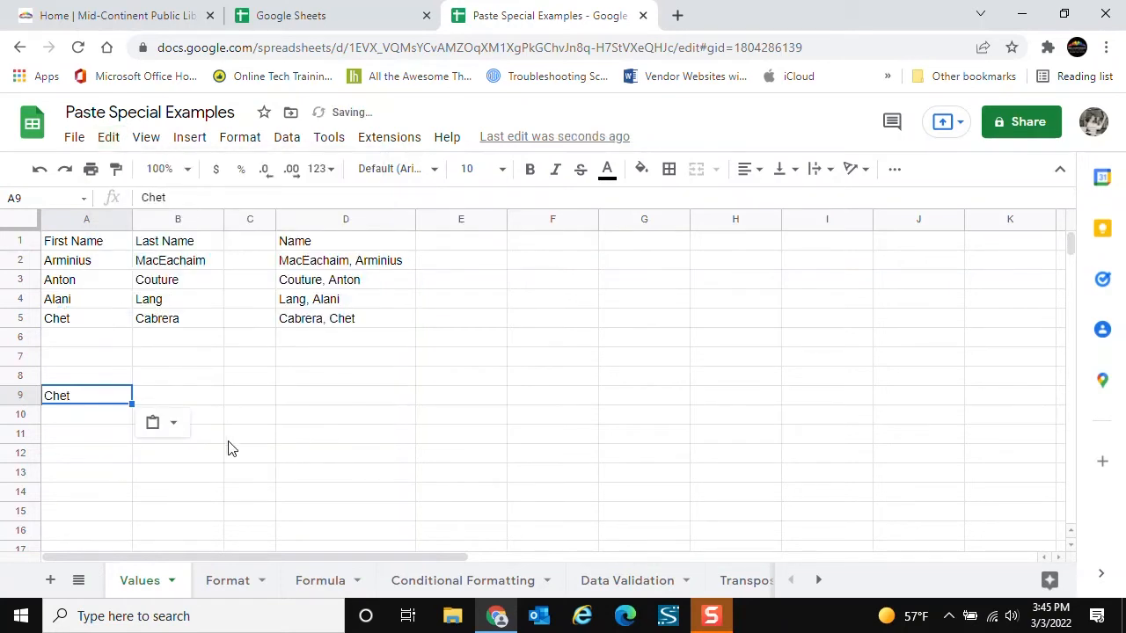
click(39, 169)
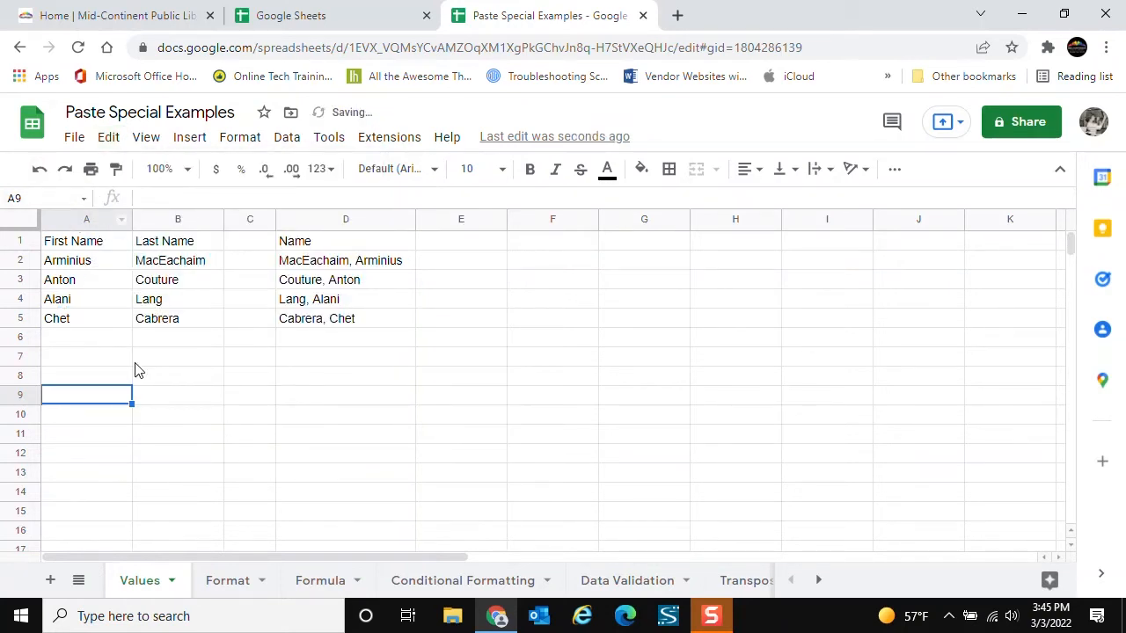
- Copy the first name in A5 again, paste it into cell A9, and undo that paste
click(87, 322)
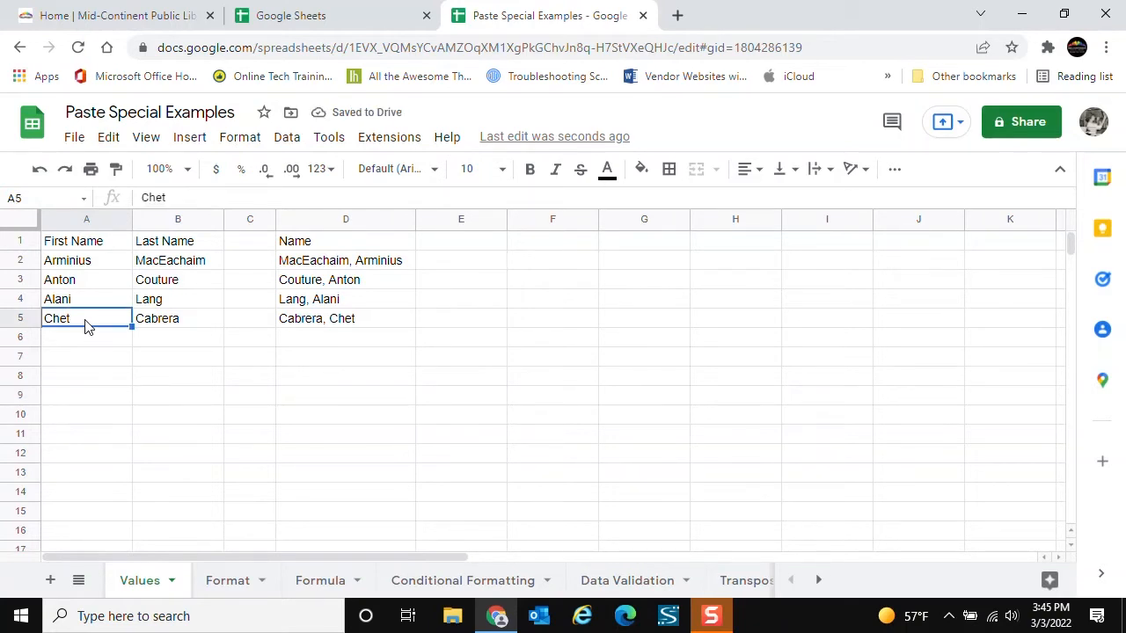
right_click(86, 326)
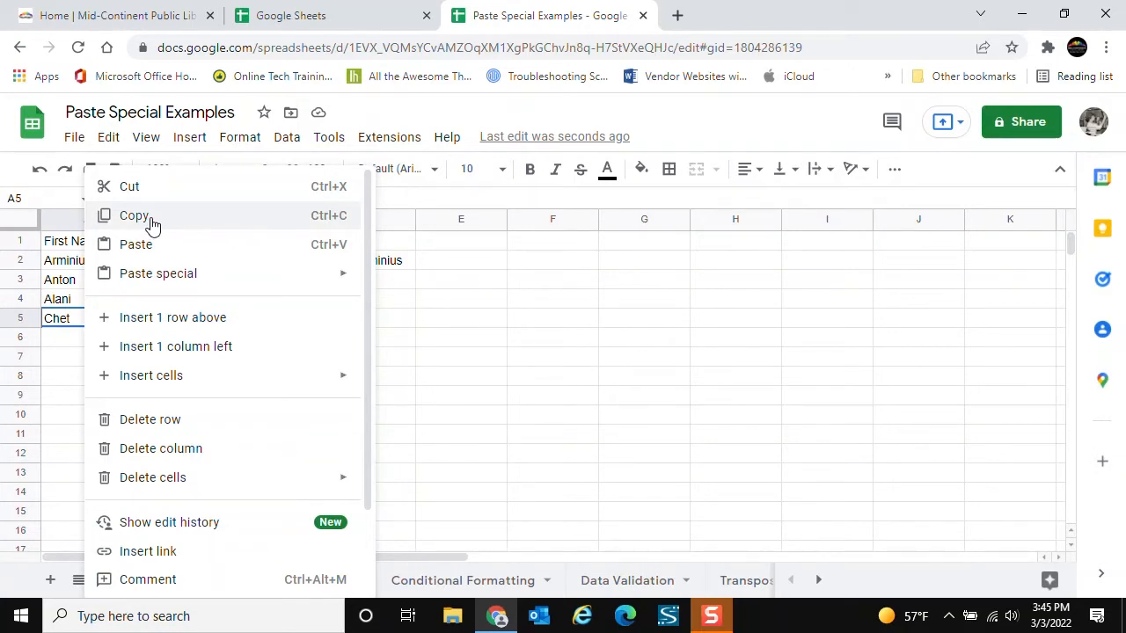
click(151, 220)
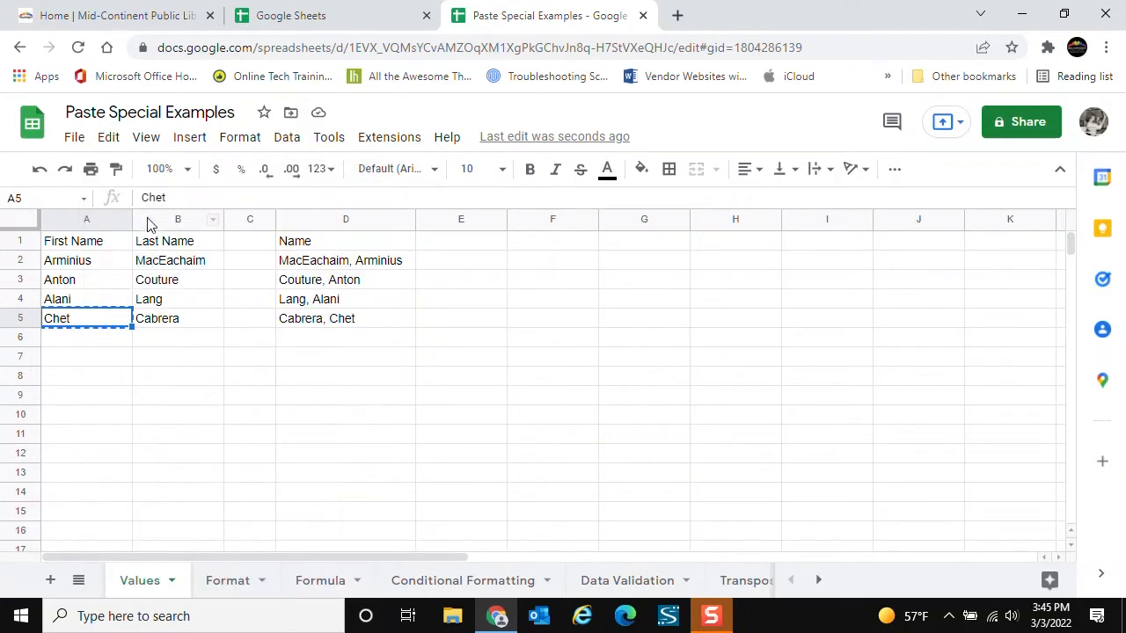
right_click(101, 399)
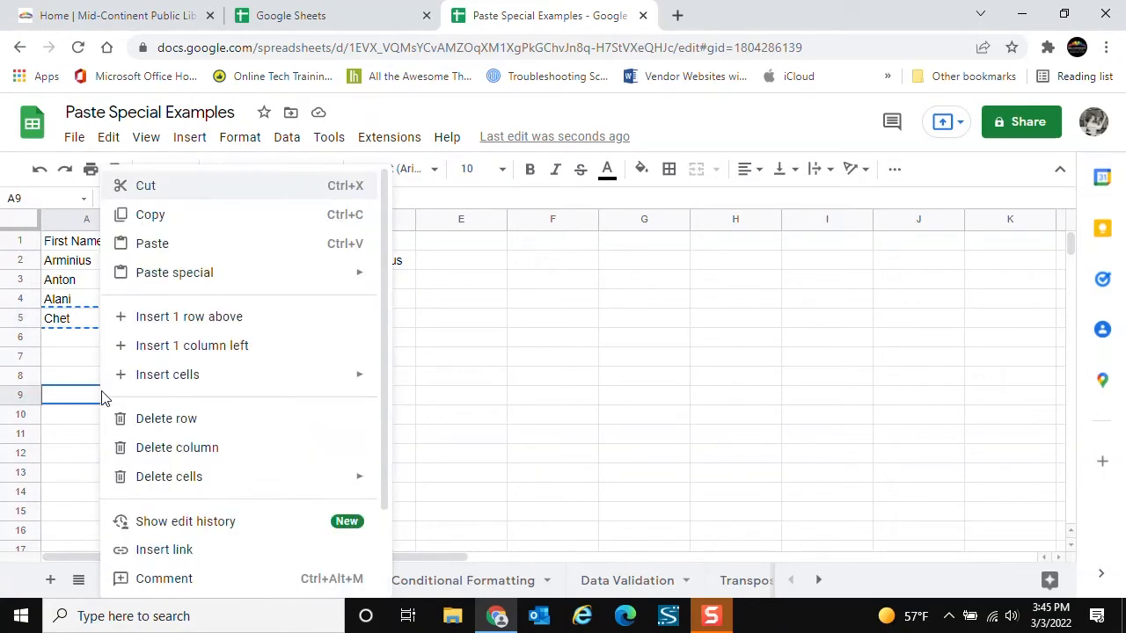
click(167, 252)
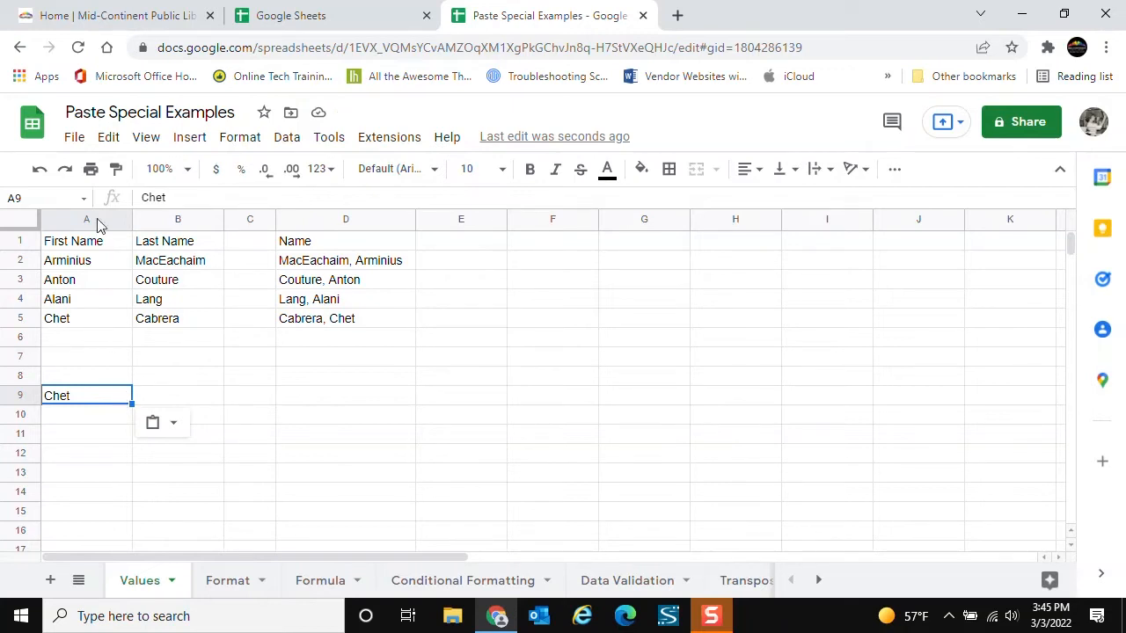
click(39, 172)
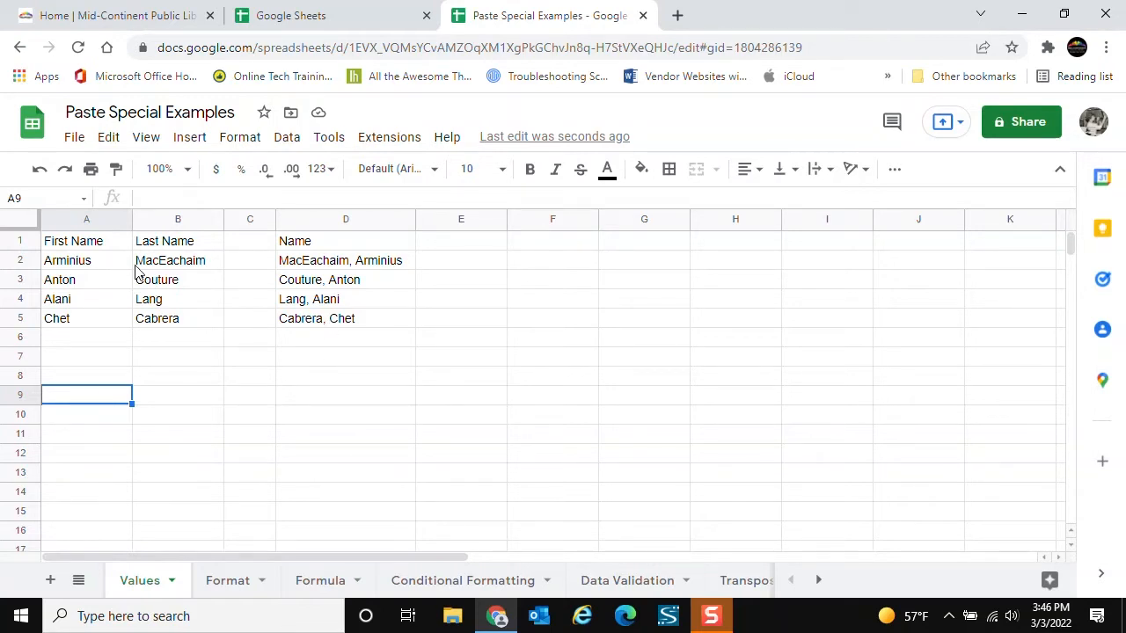
- Inspect the formula behind the first combined name in cell D2
click(314, 268)
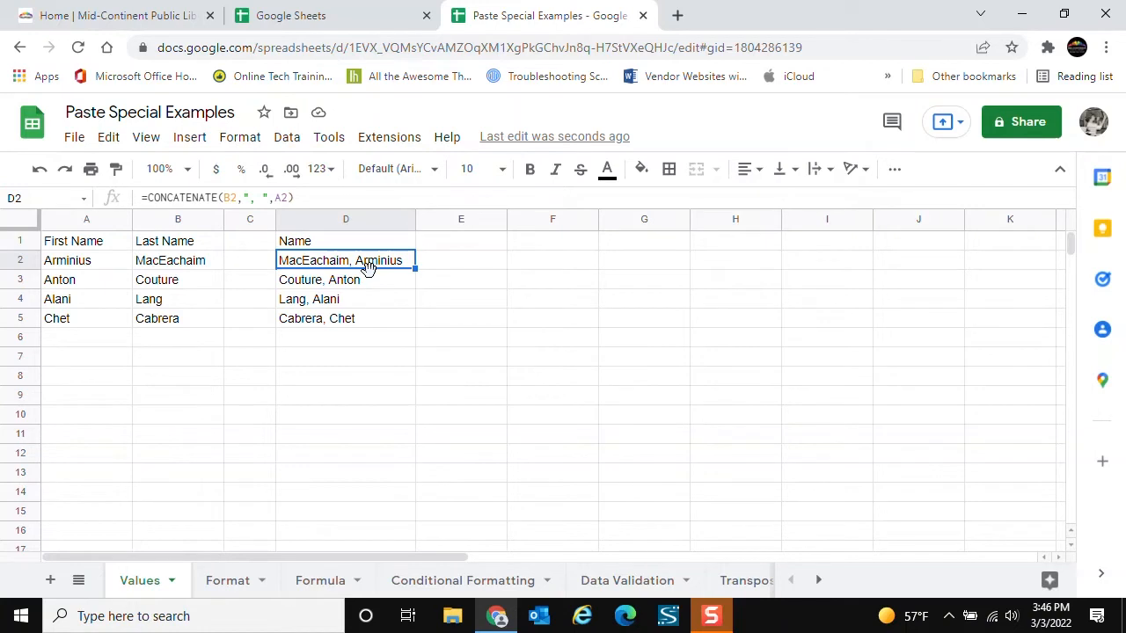
click(332, 340)
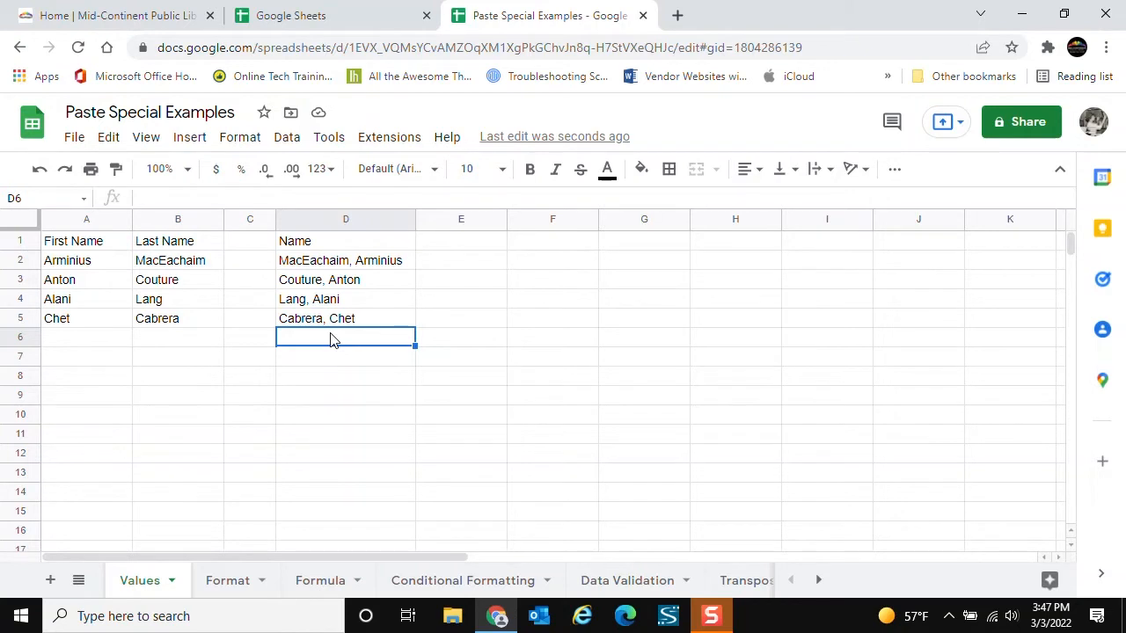
drag(86, 219, 178, 219)
click(101, 338)
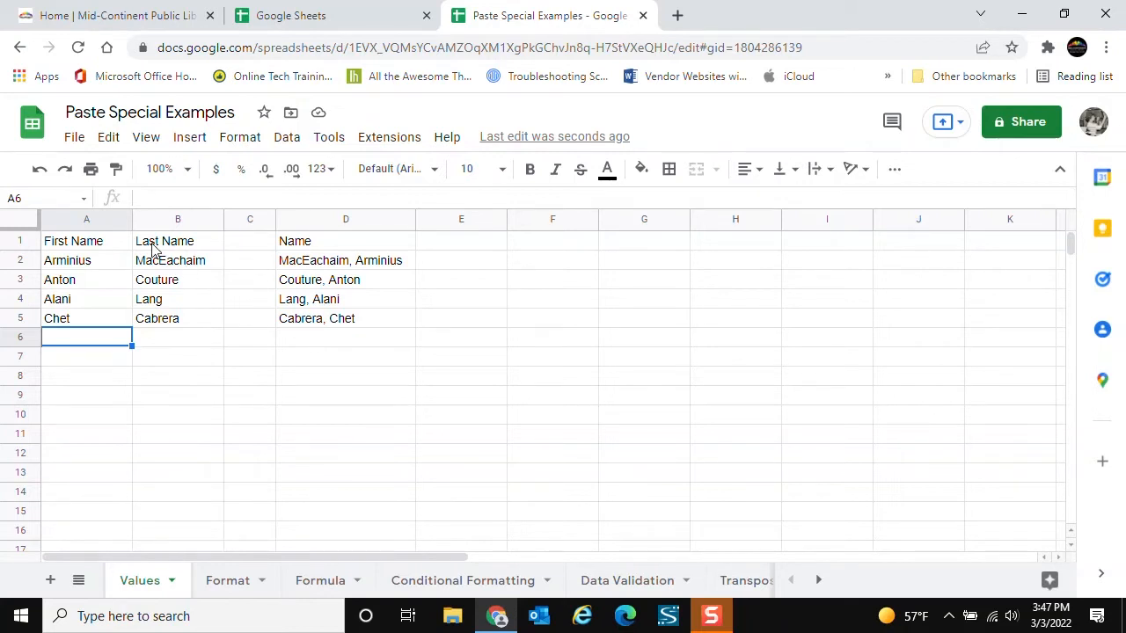
- Try deleting columns A through C, examine the error in the Name column, and undo the deletion
click(95, 219)
drag(97, 219, 226, 219)
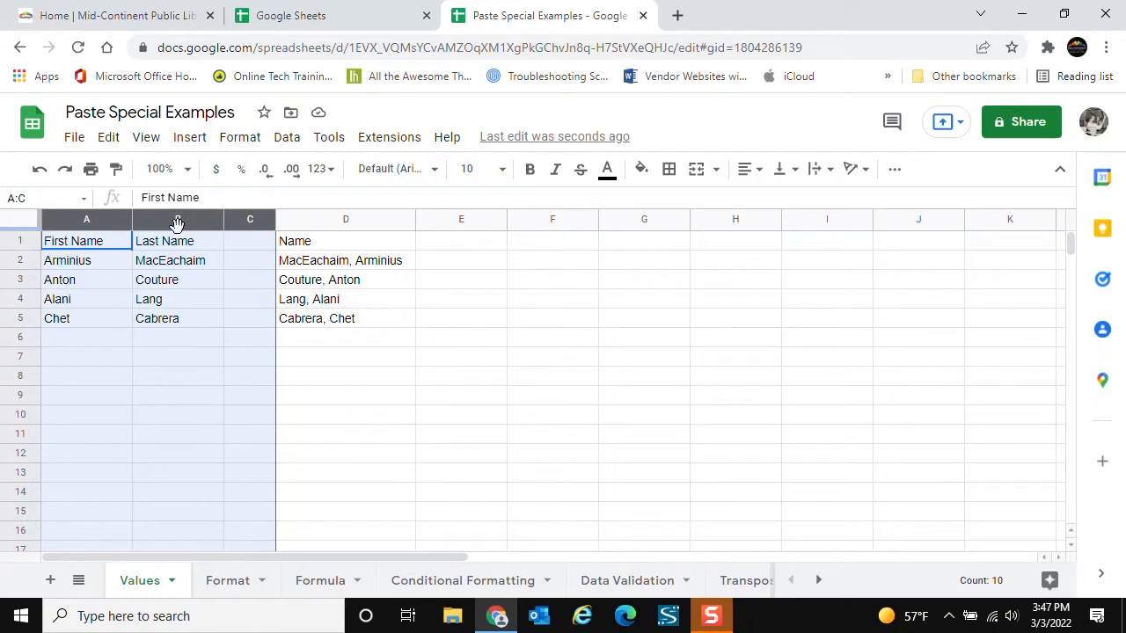
right_click(178, 225)
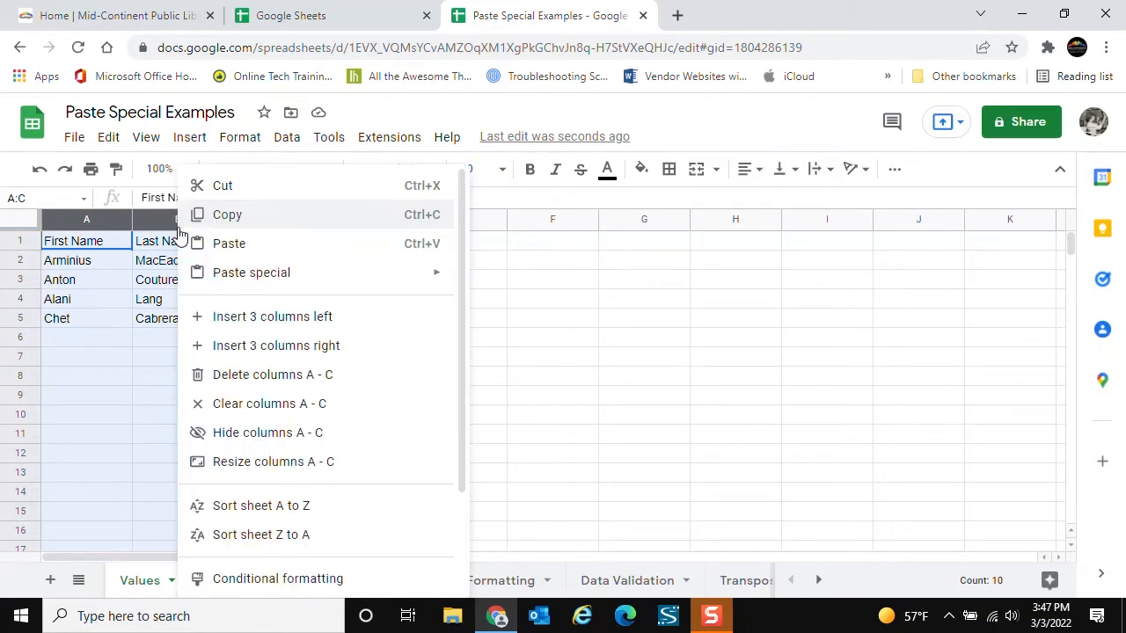
click(249, 374)
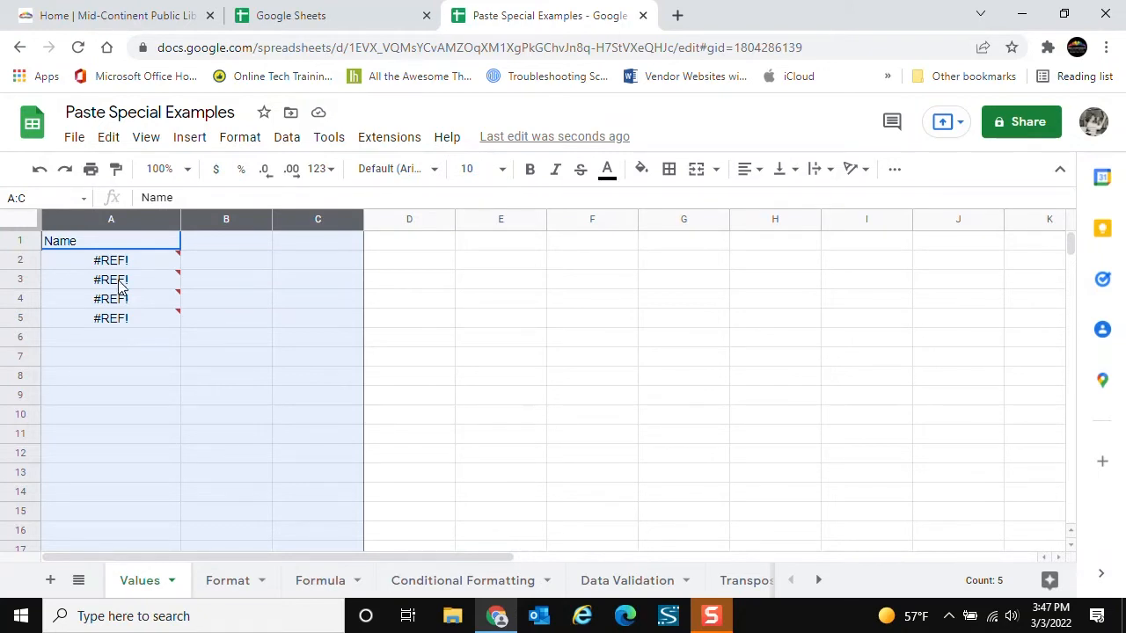
mouse_move(119, 267)
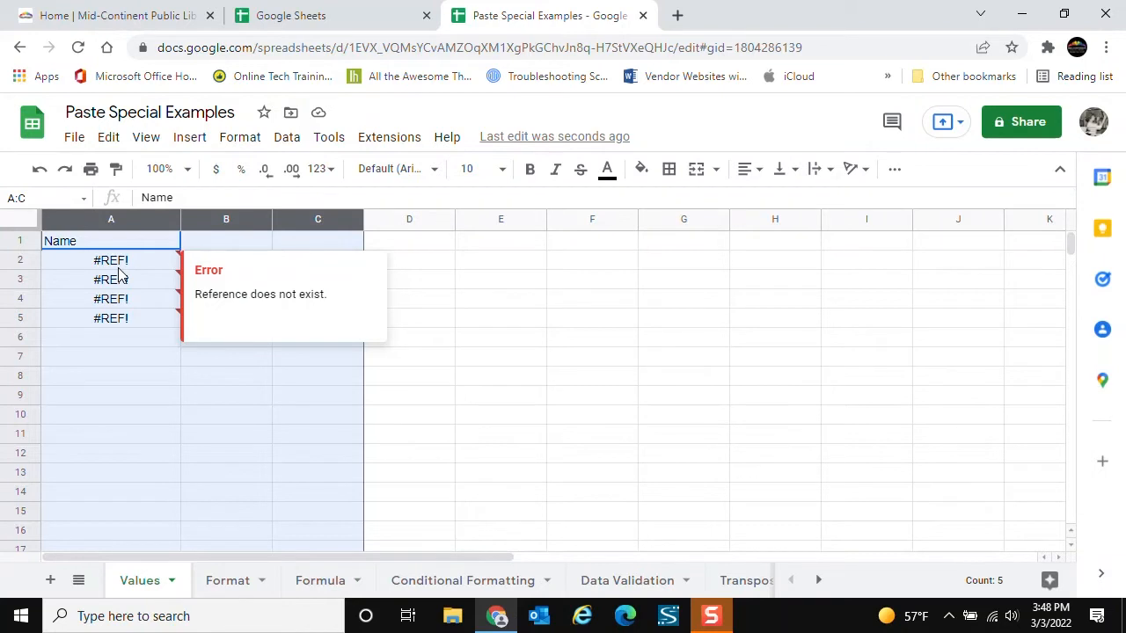
click(39, 172)
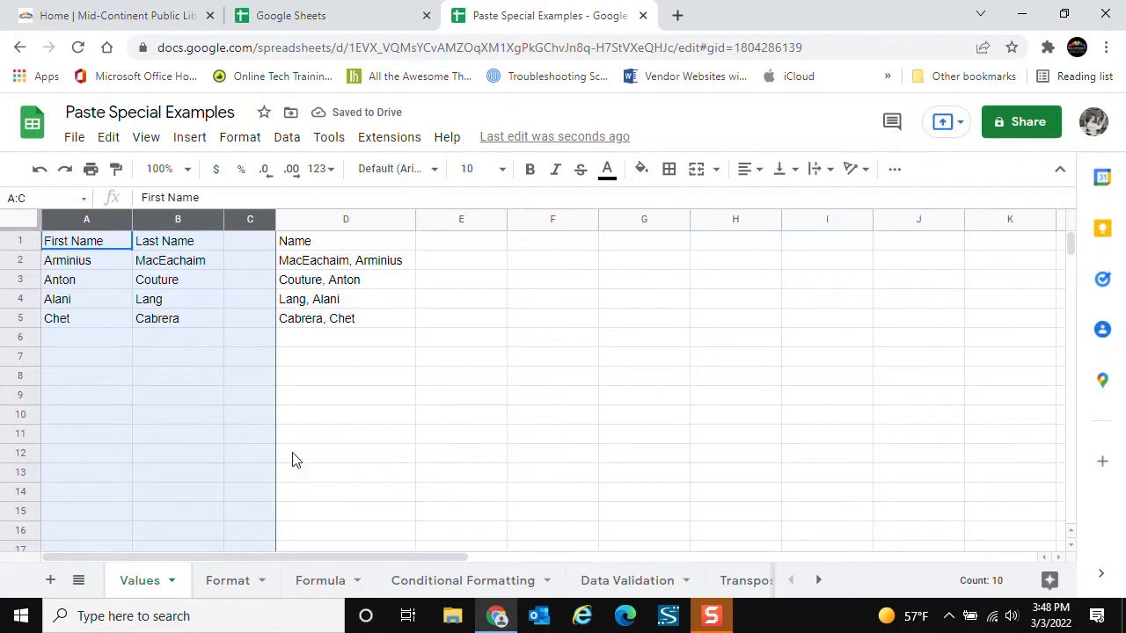
click(321, 341)
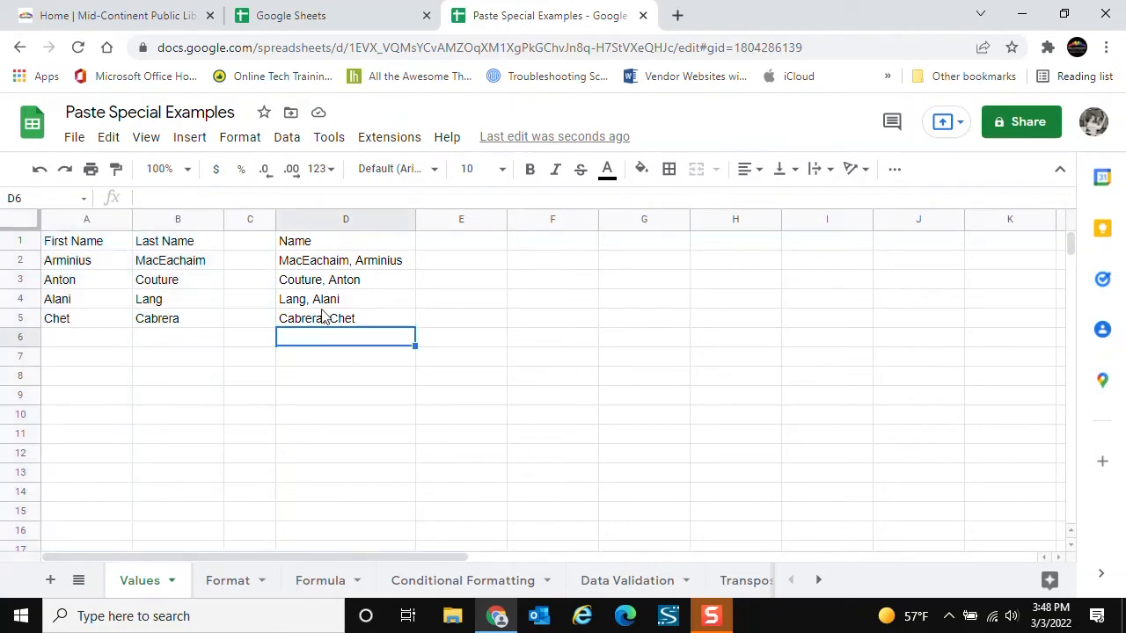
- Replace the CONCATENATE formulas in D2:D5 with plain text by copying them and pasting values only in place, and check the cells' contents
click(324, 264)
drag(324, 264, 322, 320)
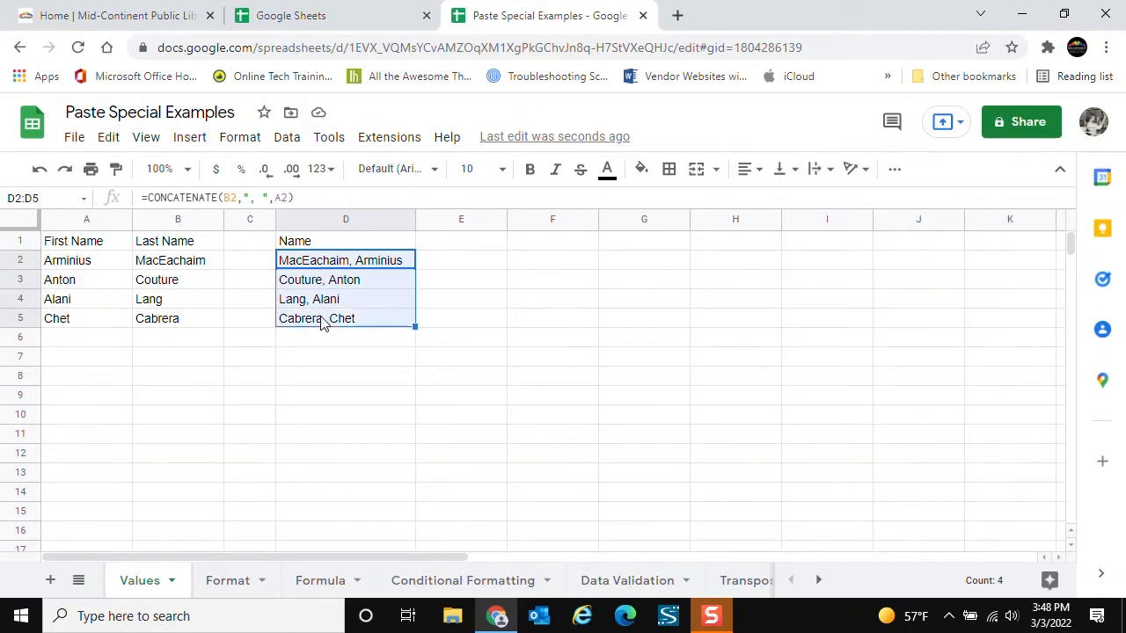
click(113, 146)
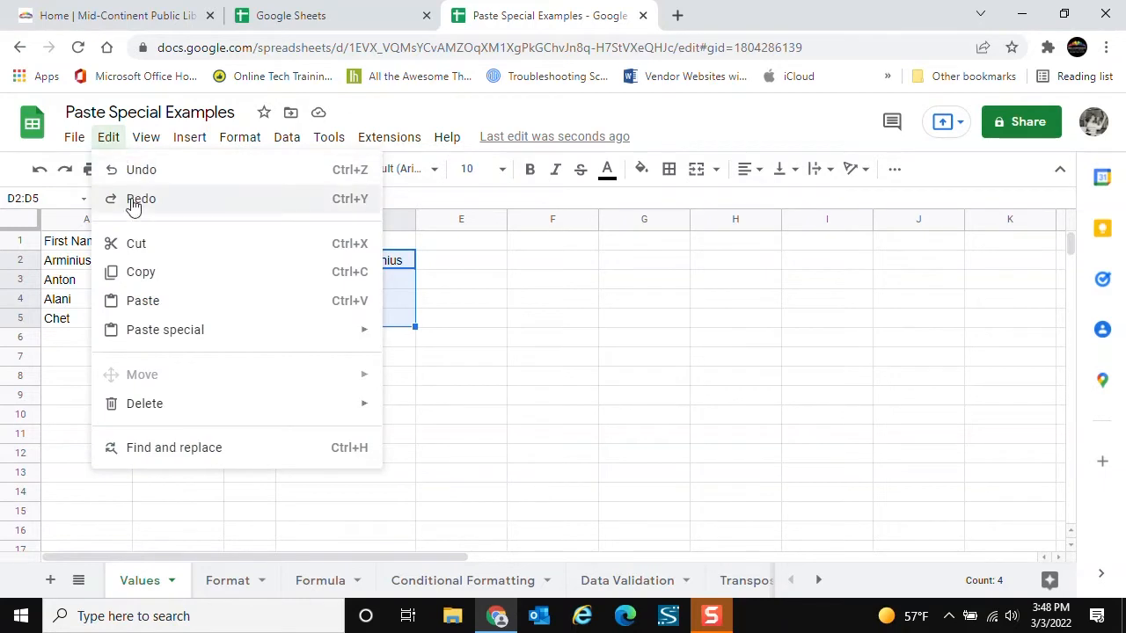
click(141, 272)
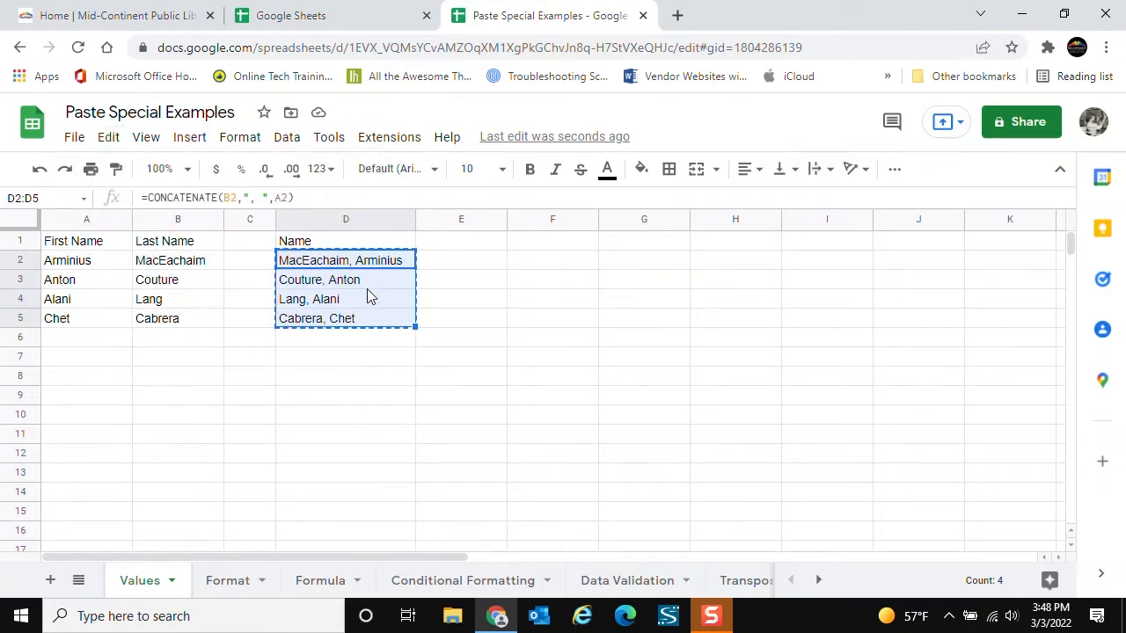
click(327, 265)
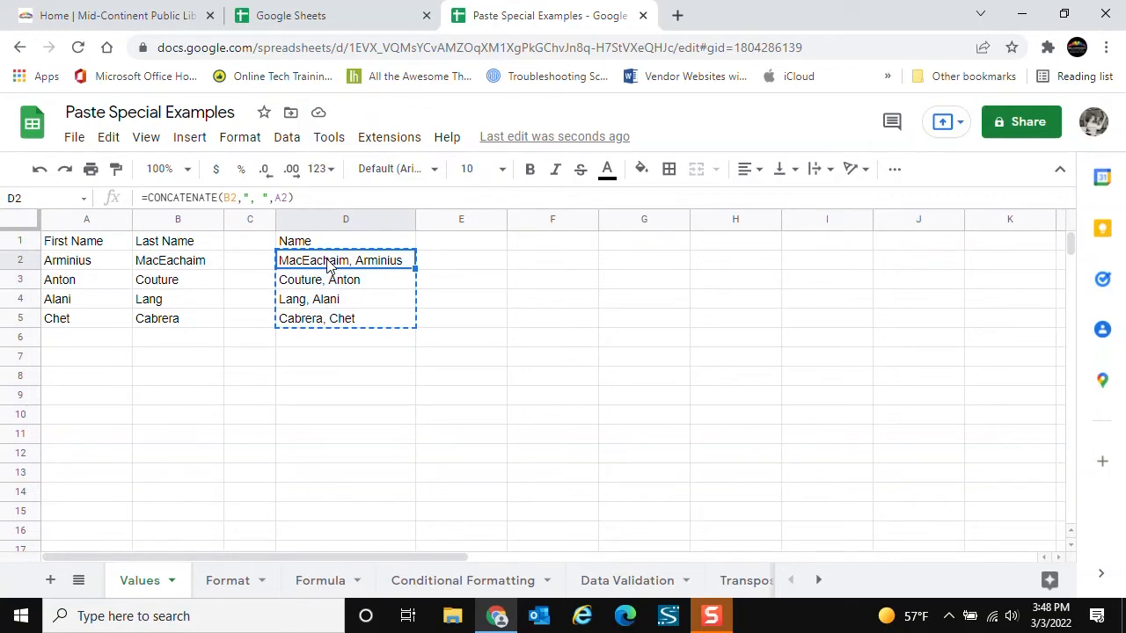
click(111, 141)
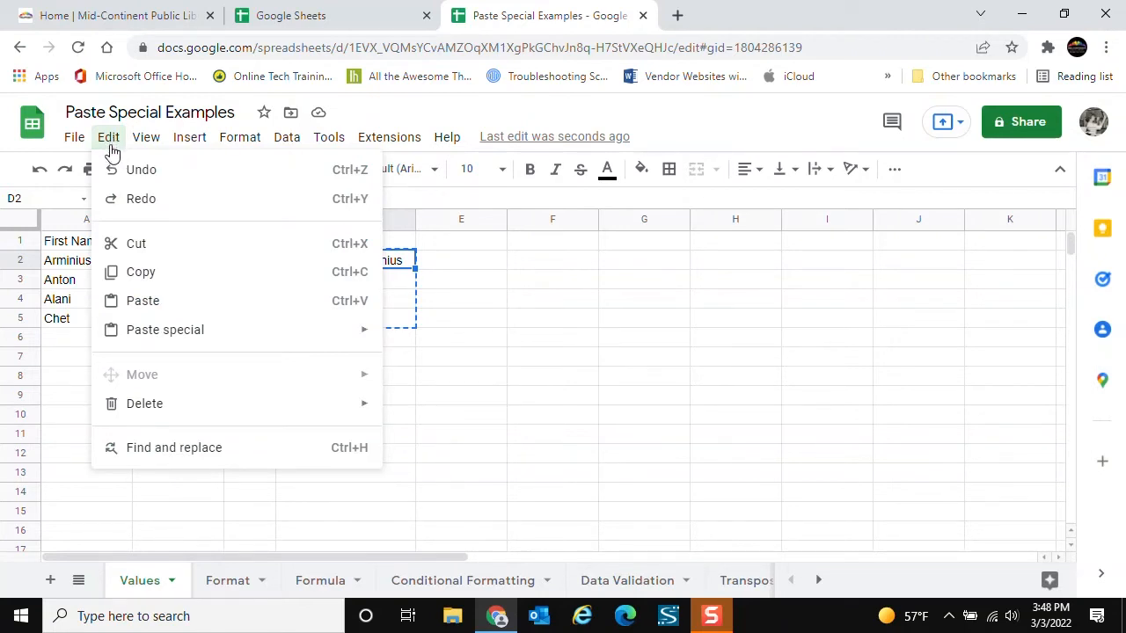
mouse_move(149, 331)
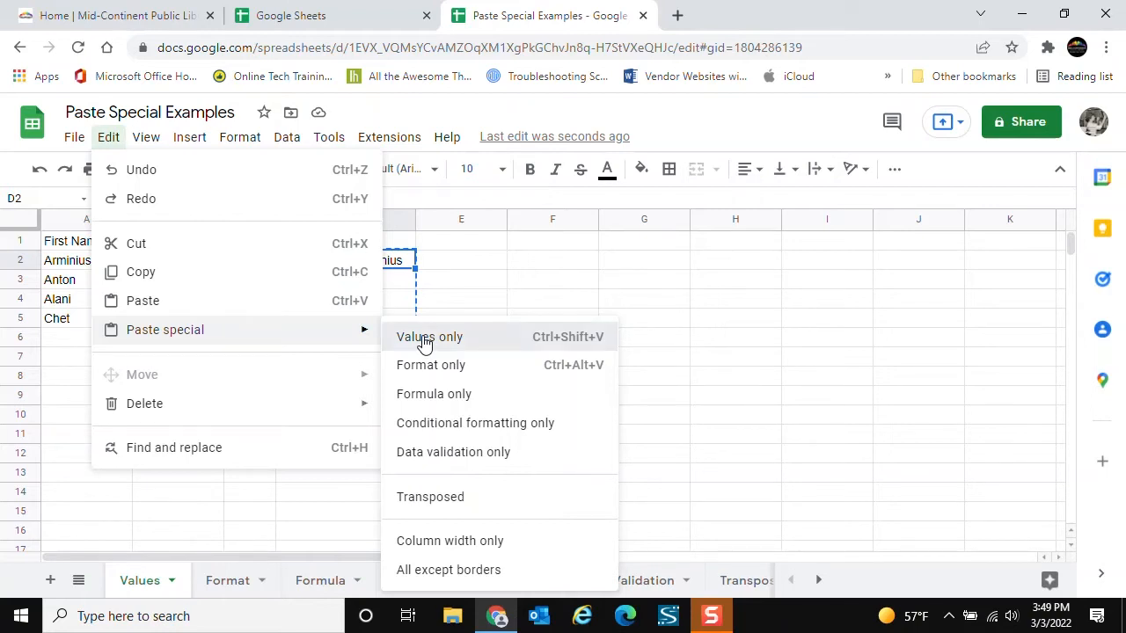
click(422, 343)
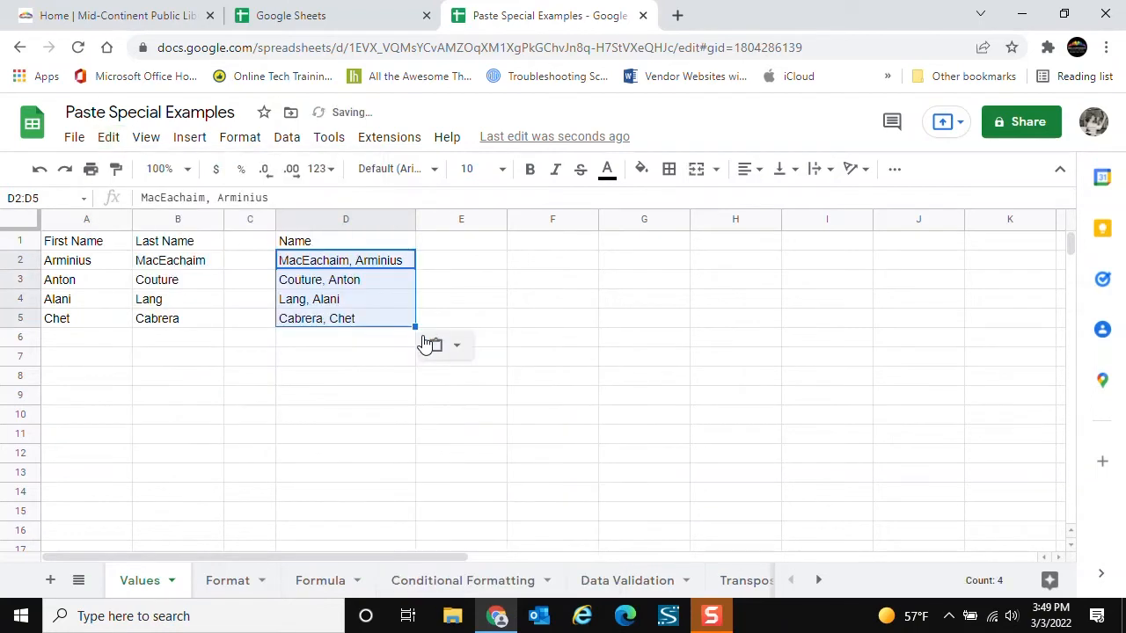
click(334, 277)
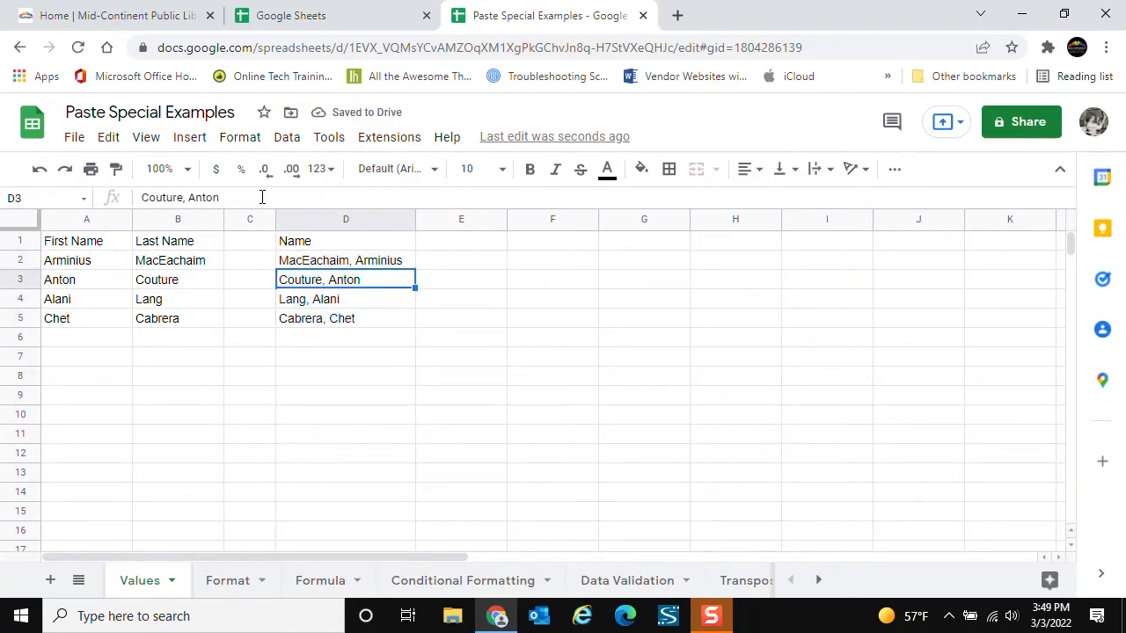
click(334, 300)
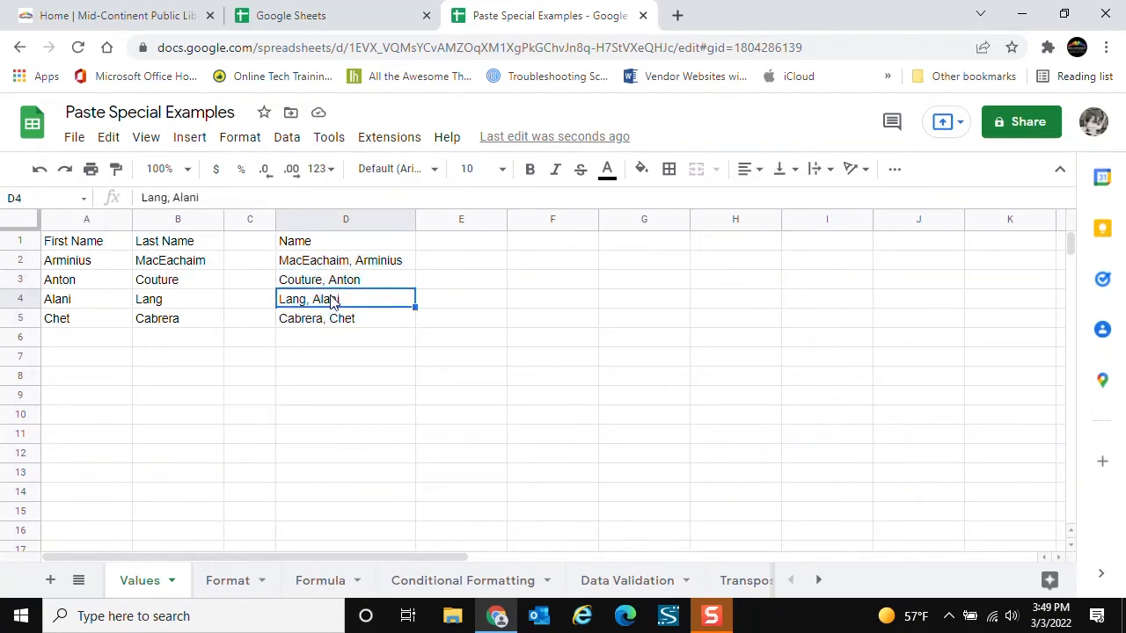
click(331, 321)
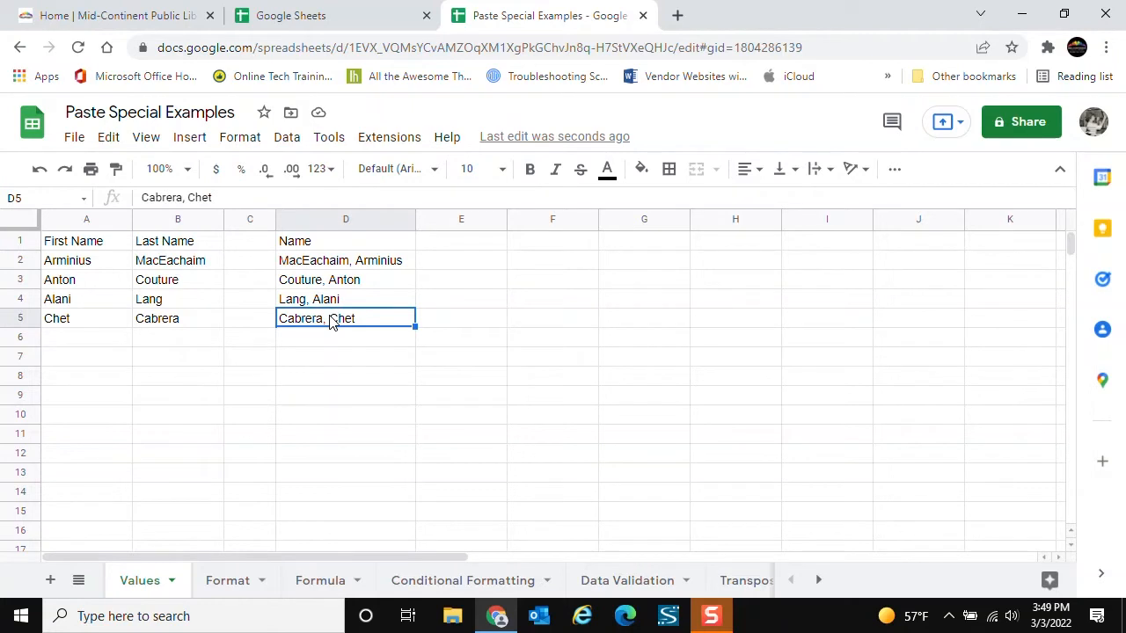
- Delete columns A through C, leaving only the combined Name column on the Values sheet
click(102, 220)
drag(128, 220, 233, 220)
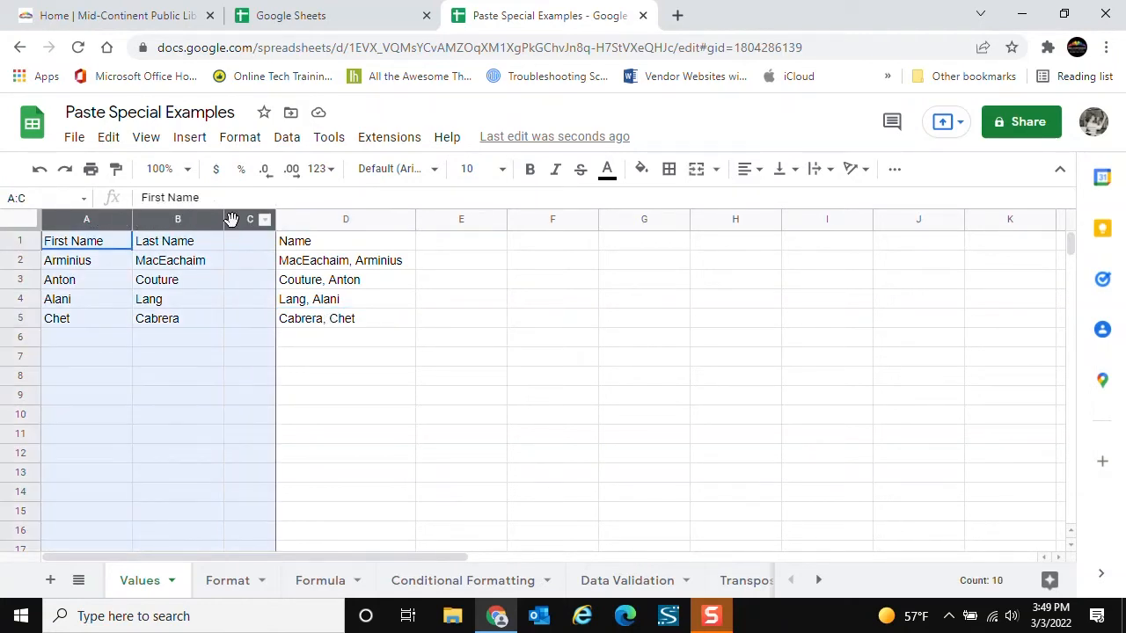
right_click(161, 220)
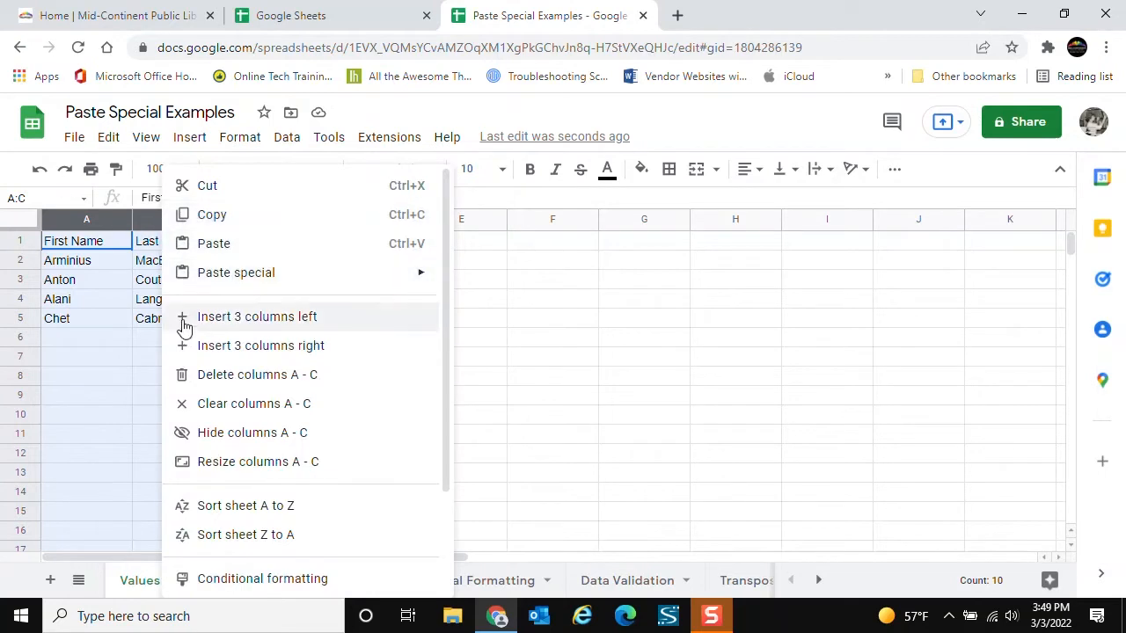
click(246, 375)
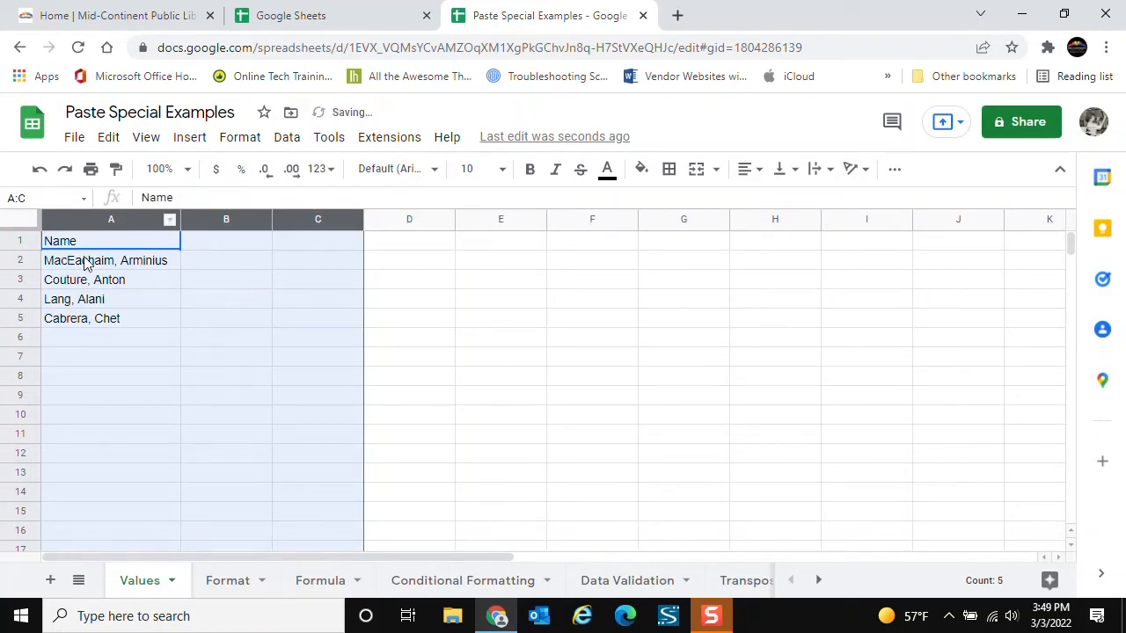
click(63, 343)
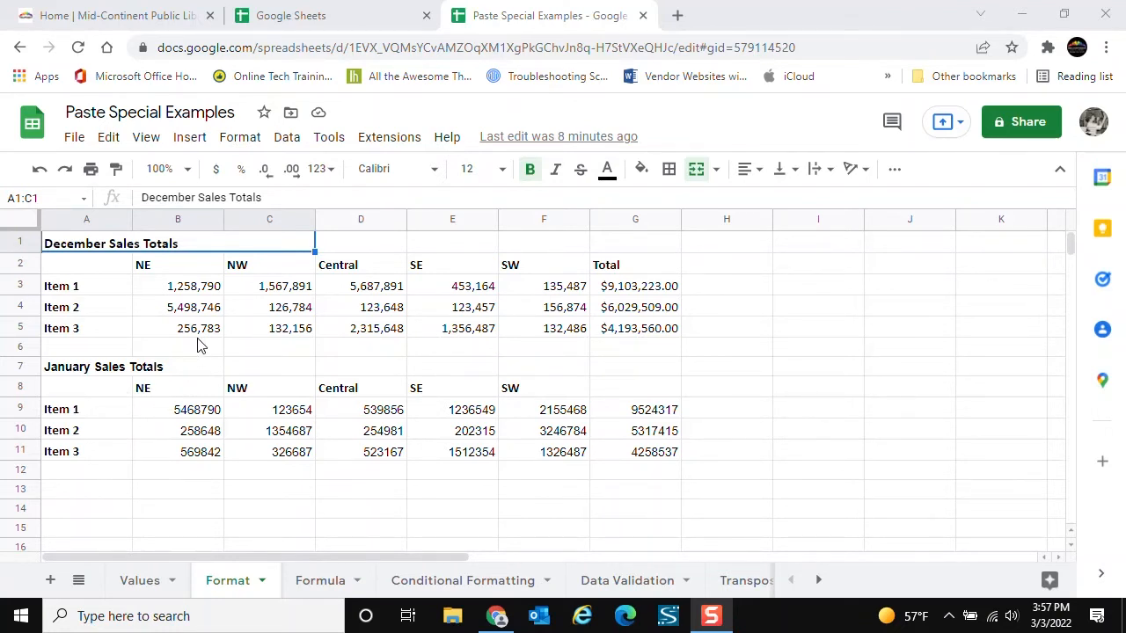
- Copy December cell B3 and paste its format only onto the January sales figures in B9:F11
click(186, 292)
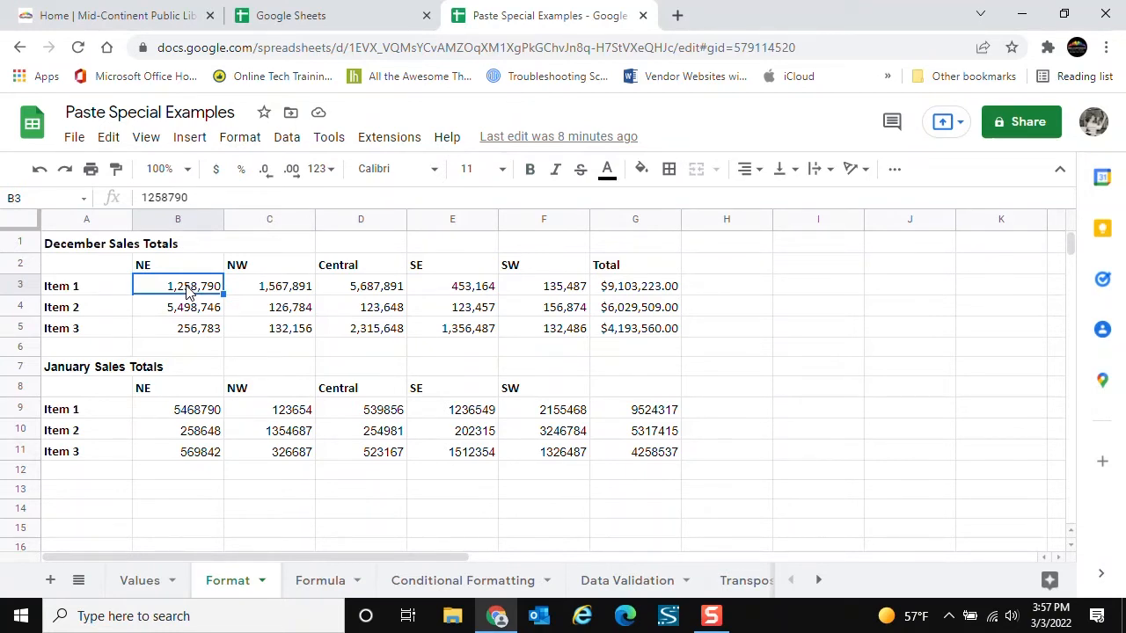
click(108, 137)
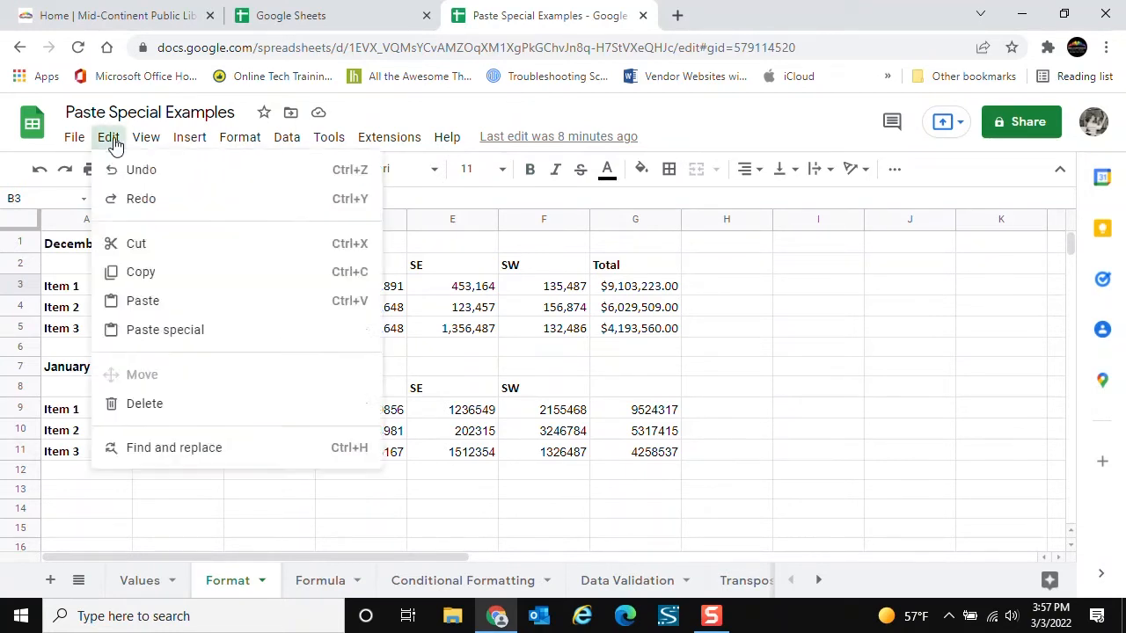
click(152, 273)
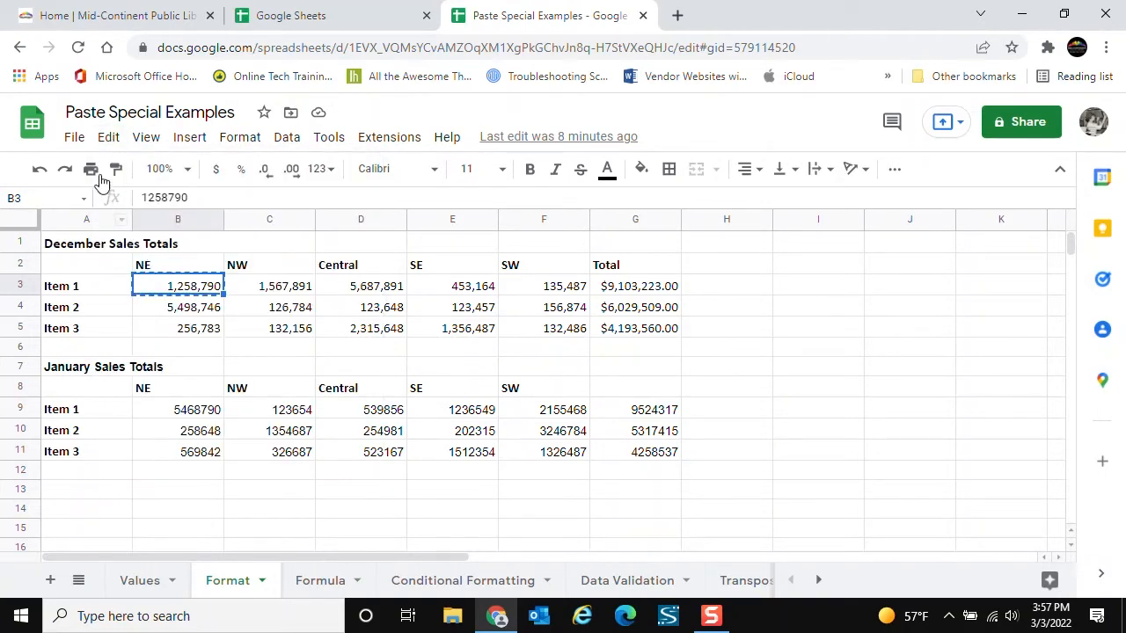
click(108, 137)
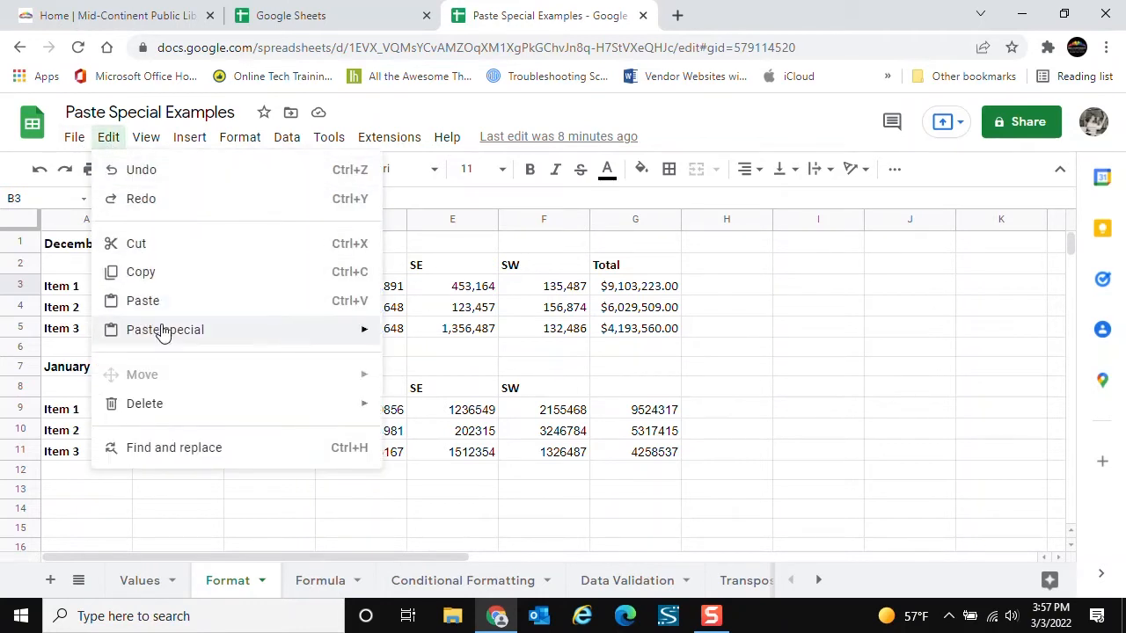
mouse_move(165, 336)
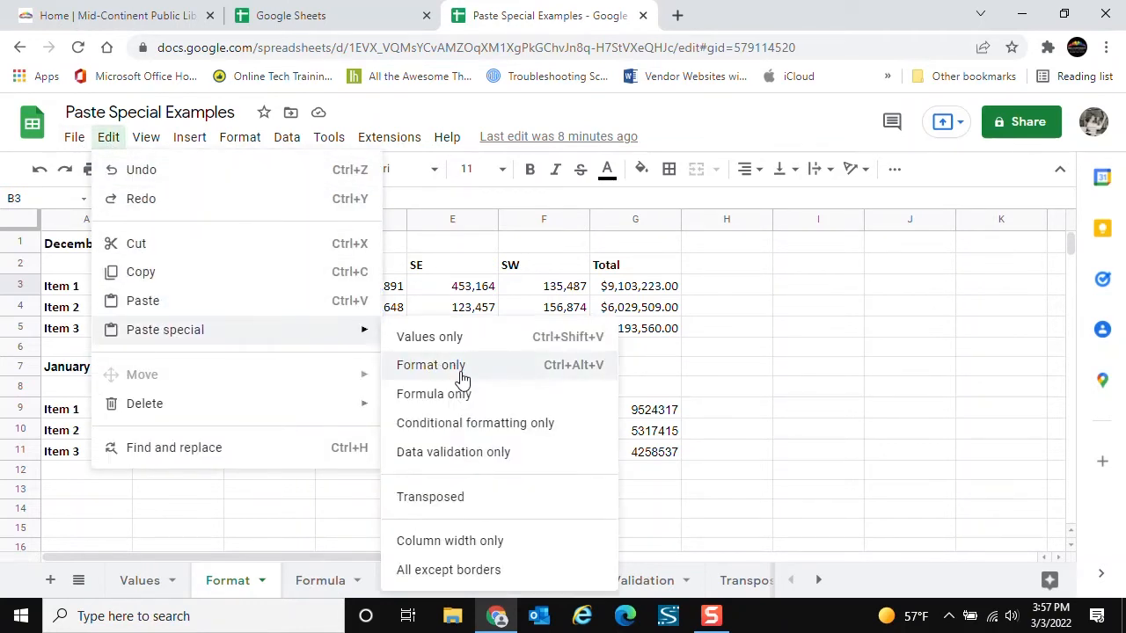
click(229, 529)
drag(162, 414, 570, 453)
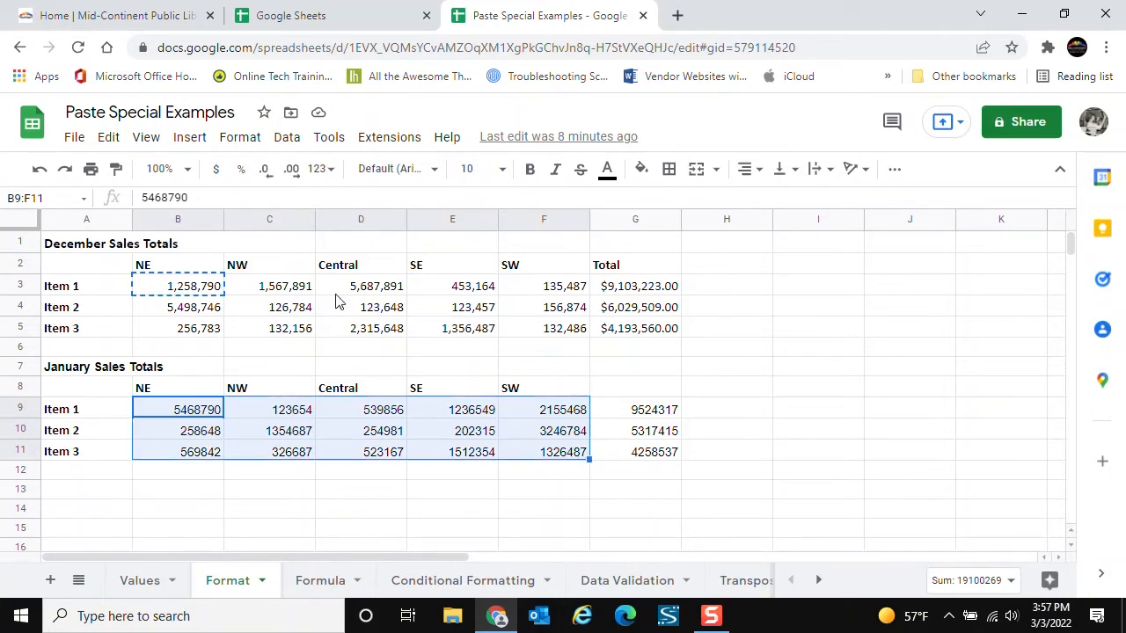
click(108, 137)
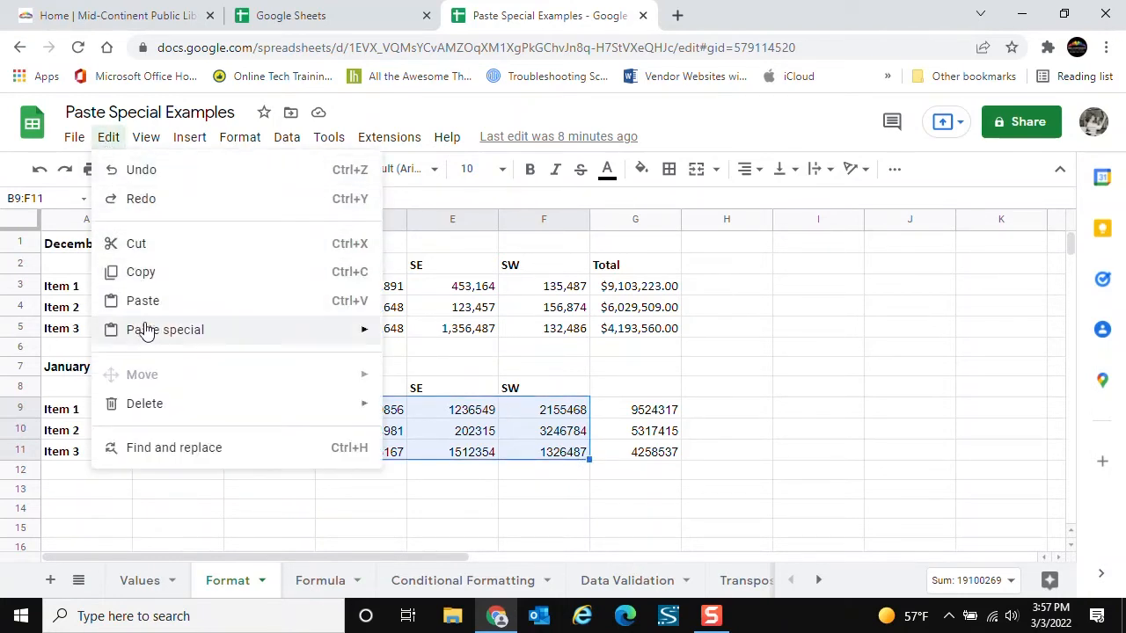
mouse_move(148, 331)
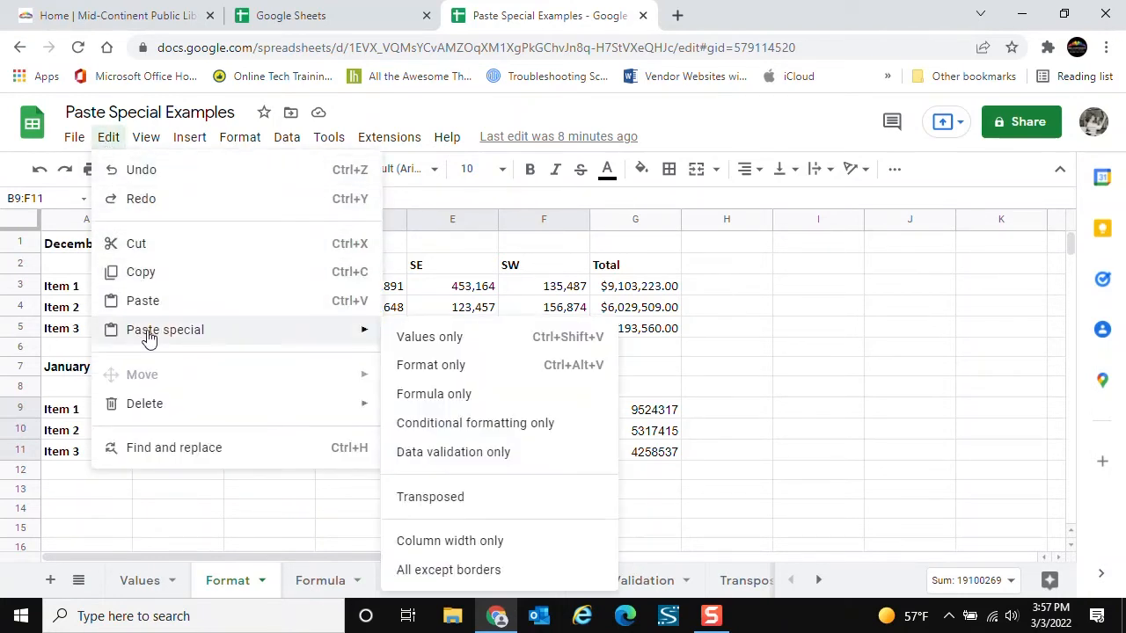
click(438, 366)
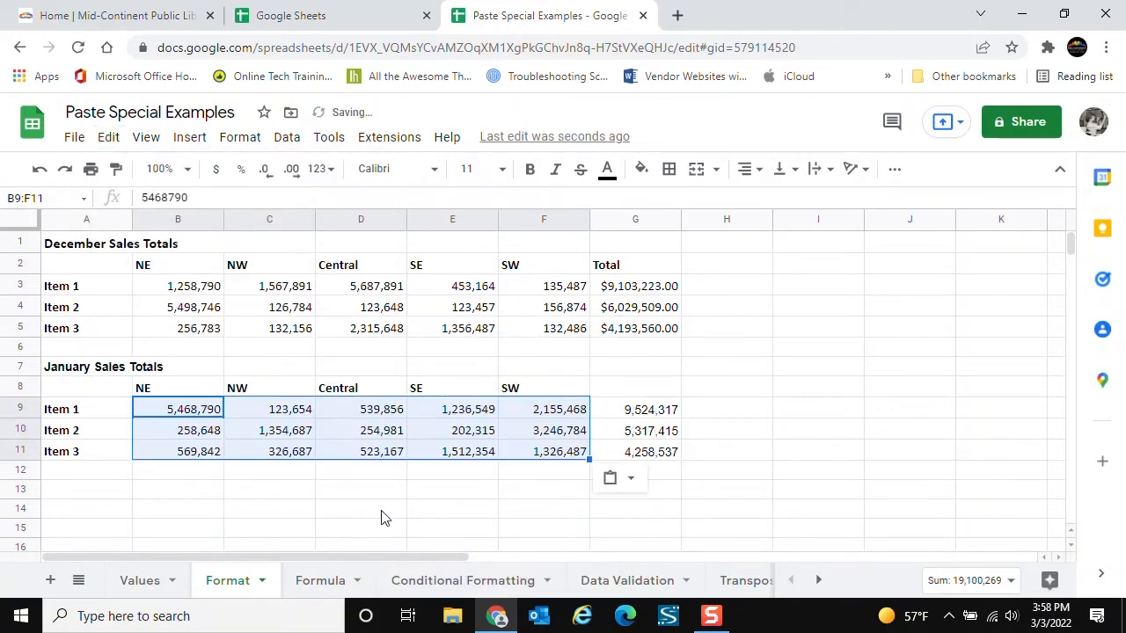
click(271, 475)
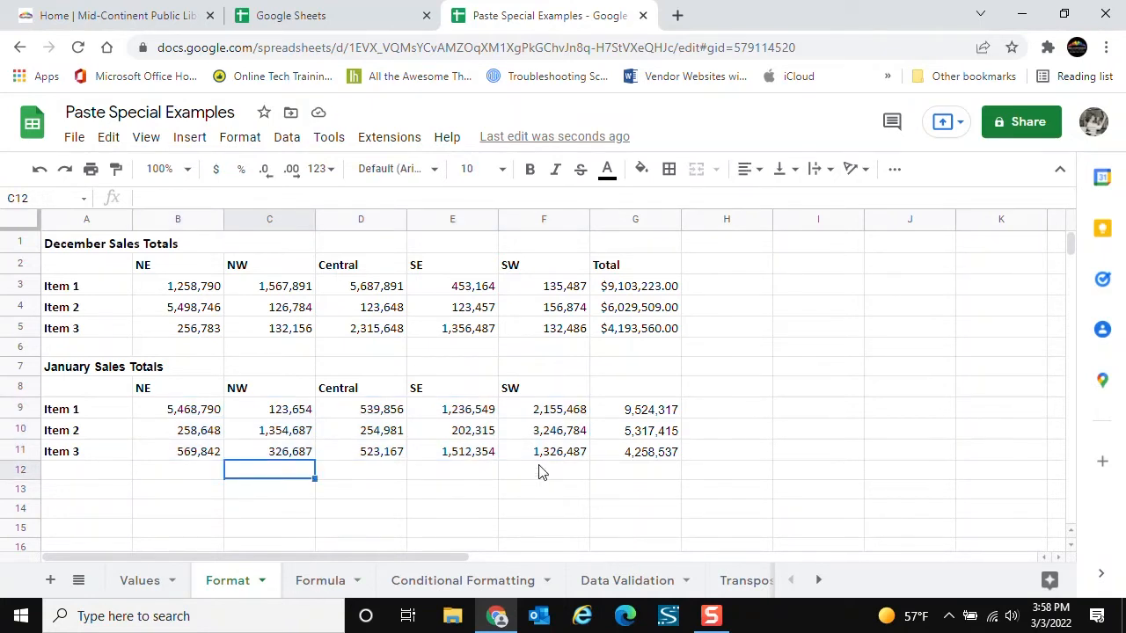
- Copy the December total in G4 and paste its format only onto the January totals in G9:G11
click(650, 311)
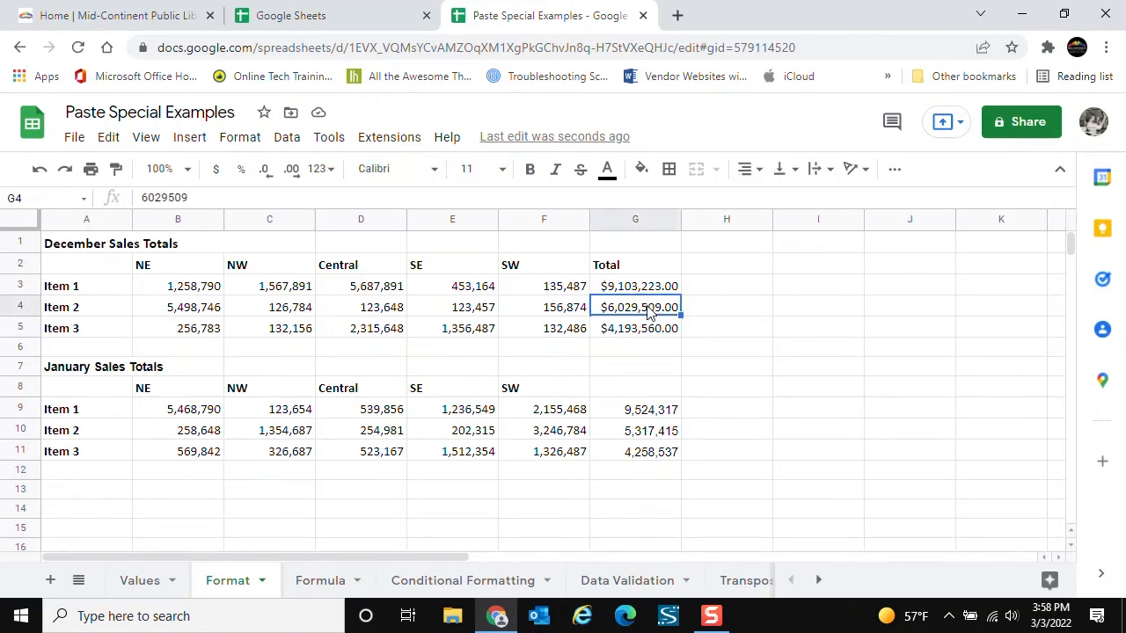
click(111, 139)
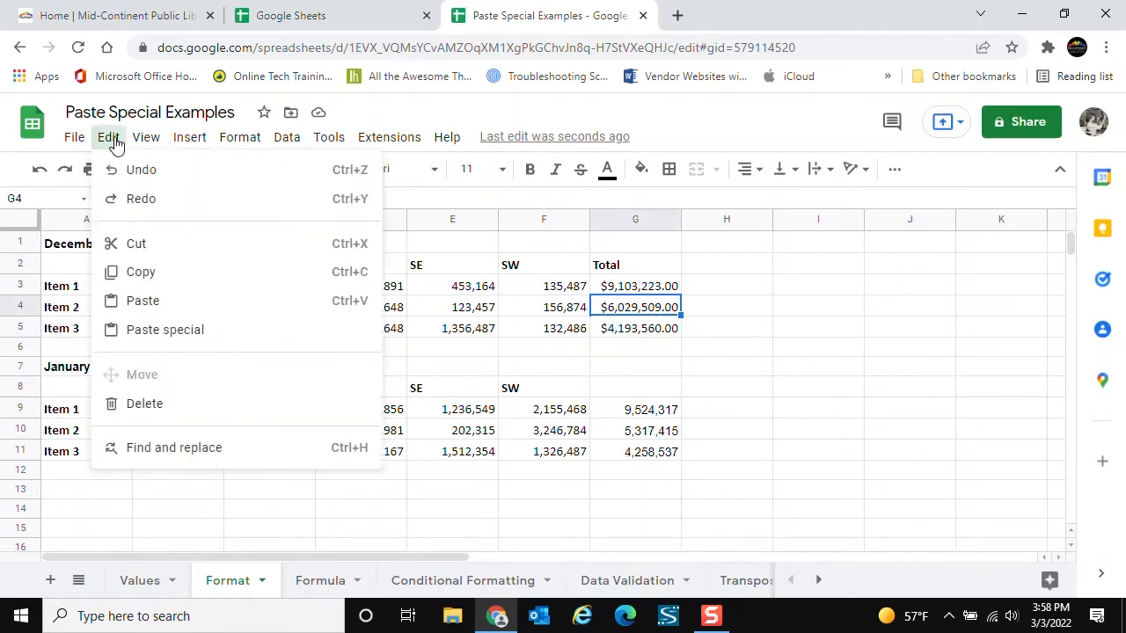
click(143, 274)
drag(624, 411, 622, 456)
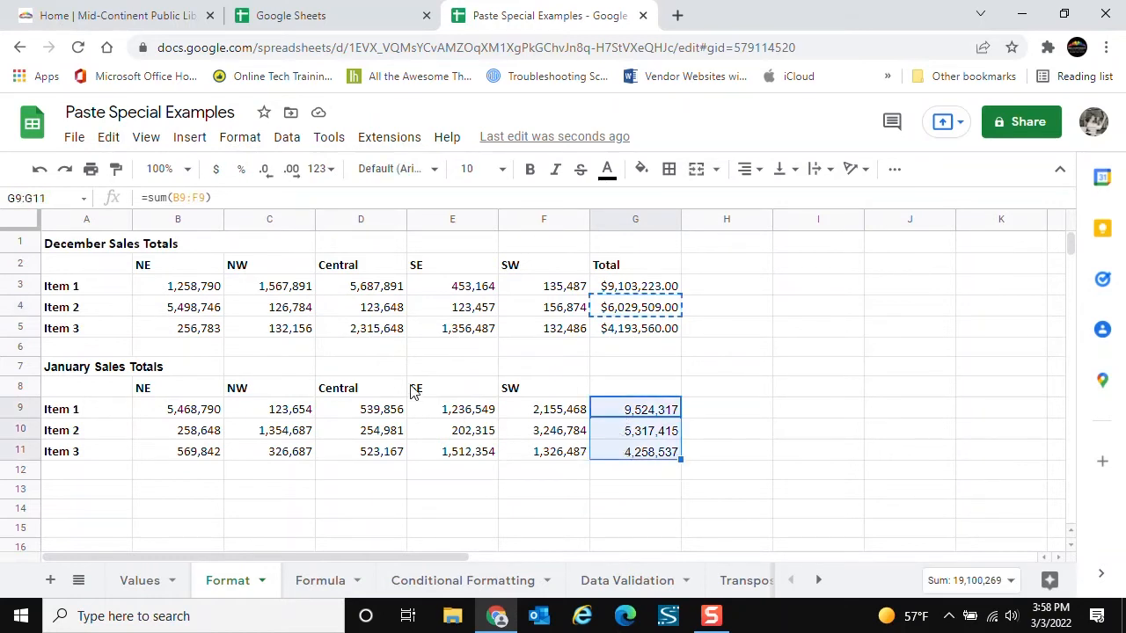
click(117, 145)
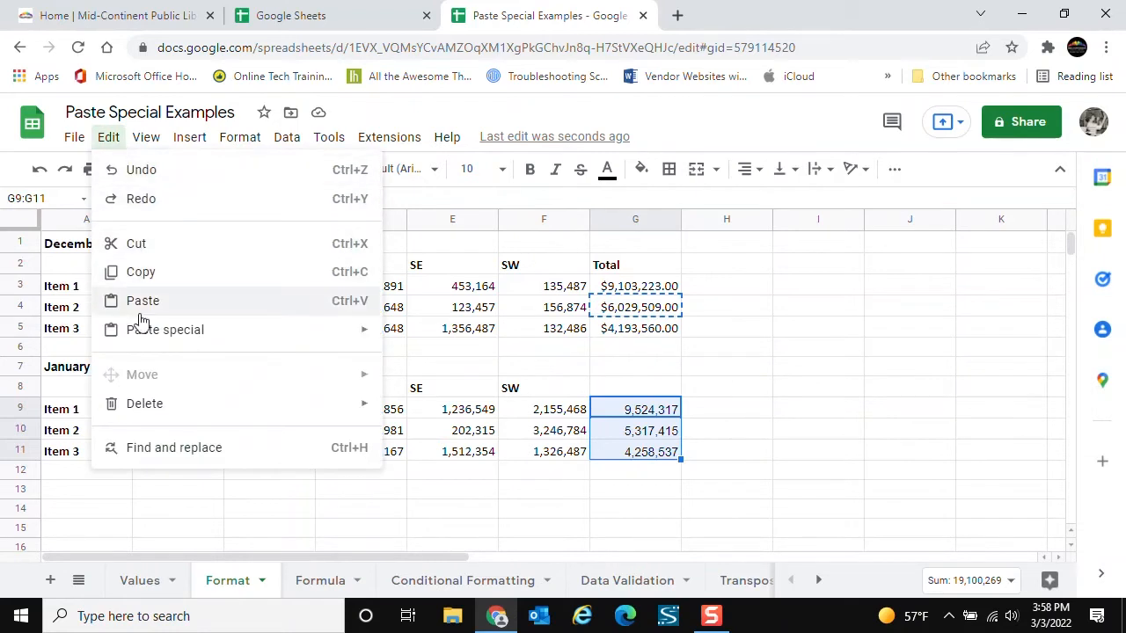
mouse_move(143, 334)
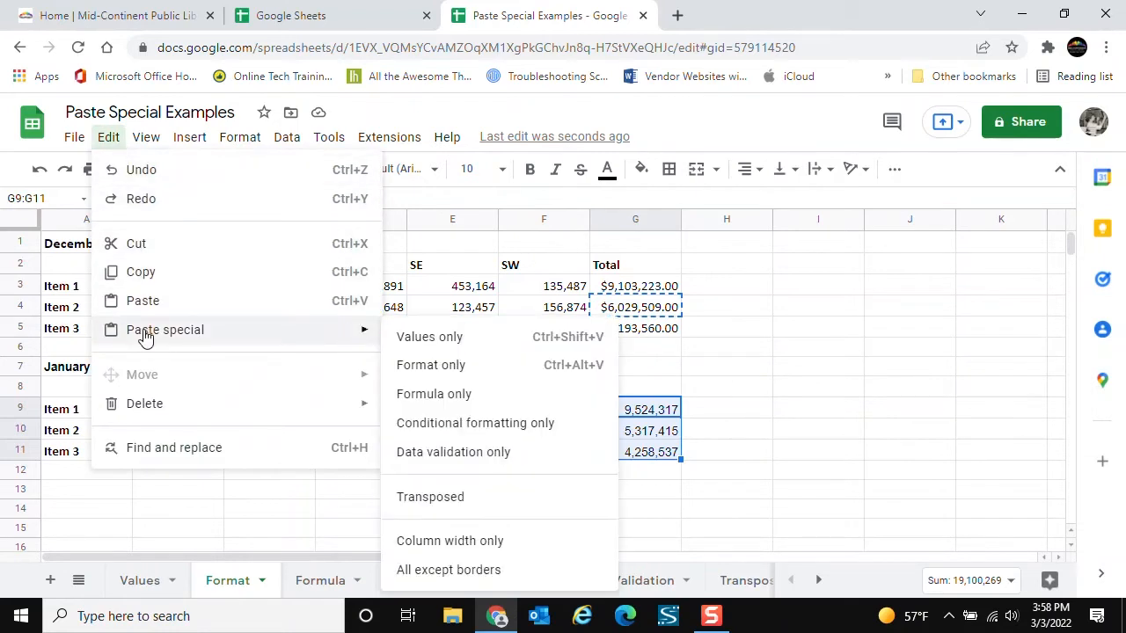
click(457, 369)
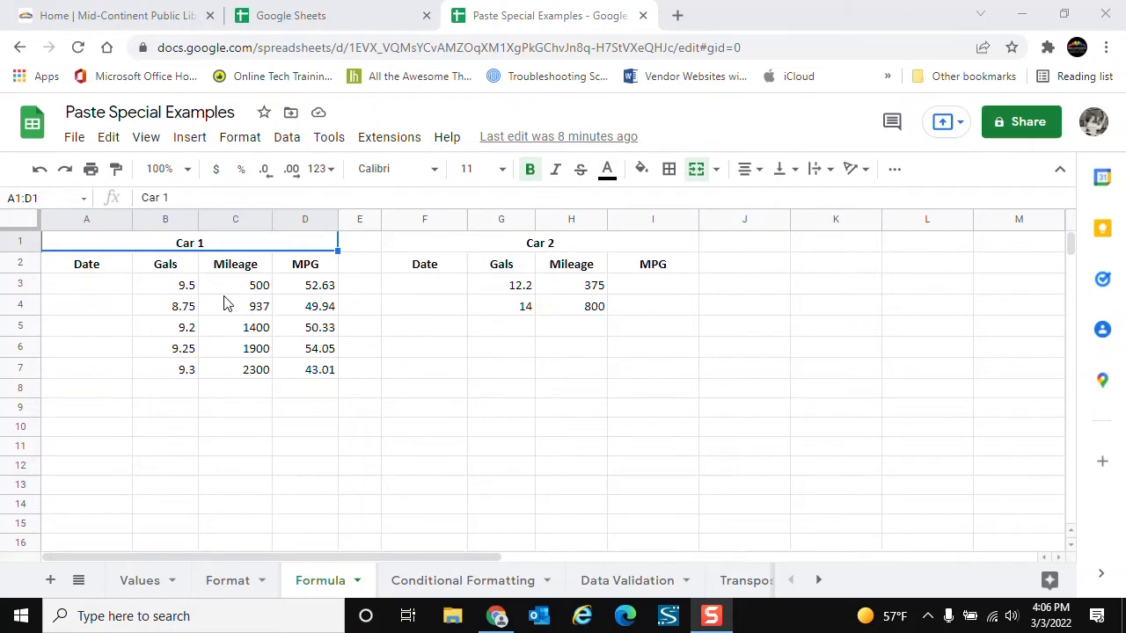
- Examine Car 1's MPG formulas in D3 and D4, and paste only D3's formula into Car 2's MPG cell I3
click(319, 293)
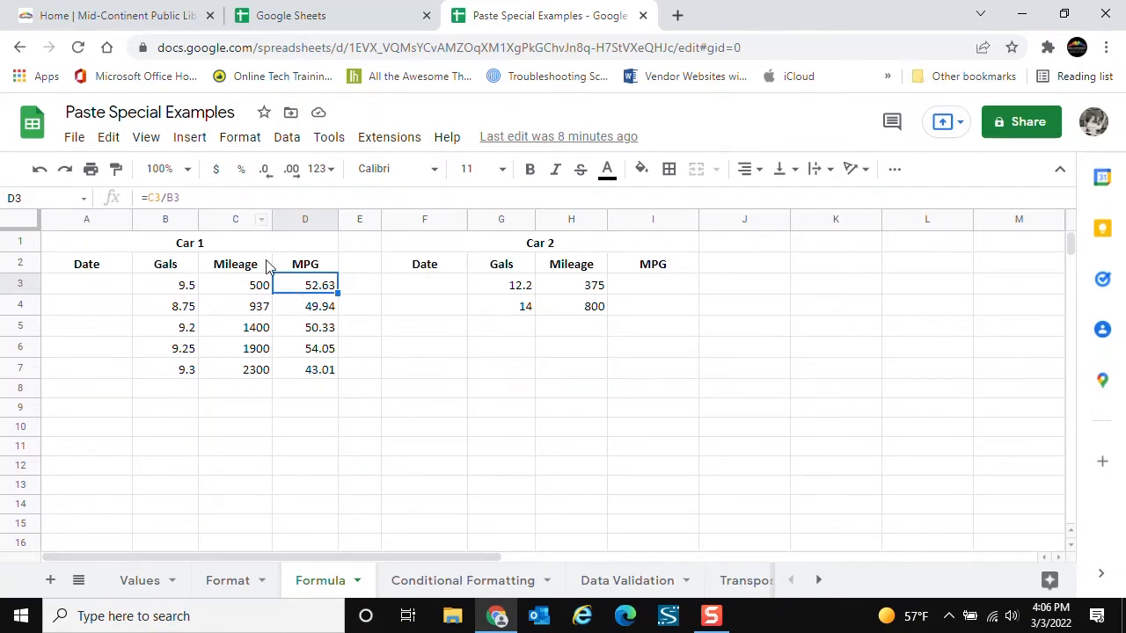
click(305, 310)
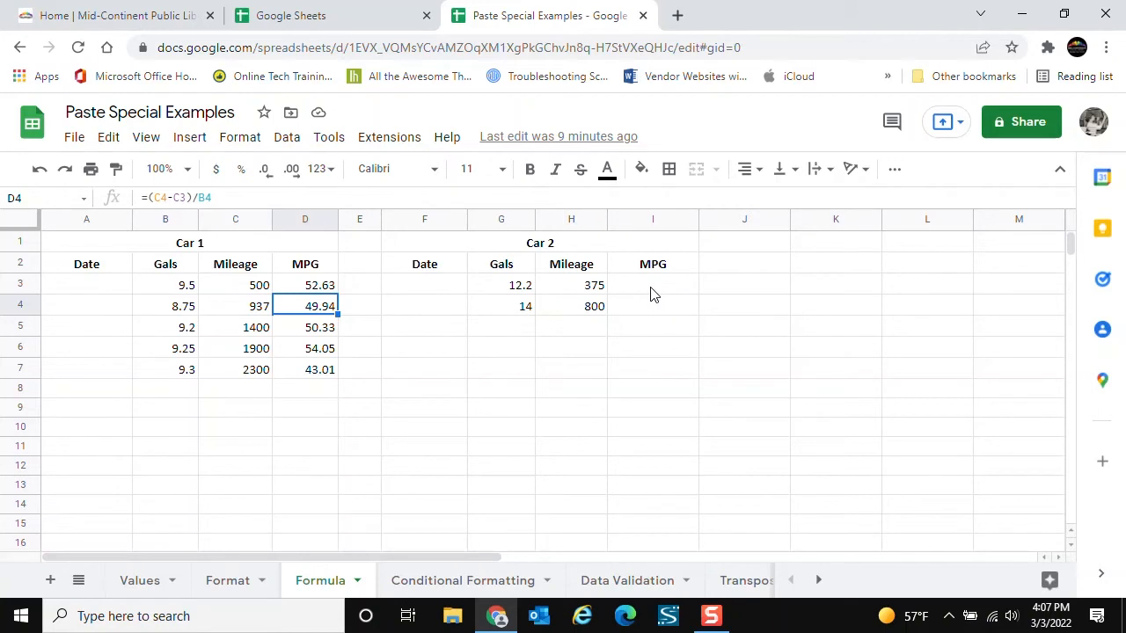
click(321, 290)
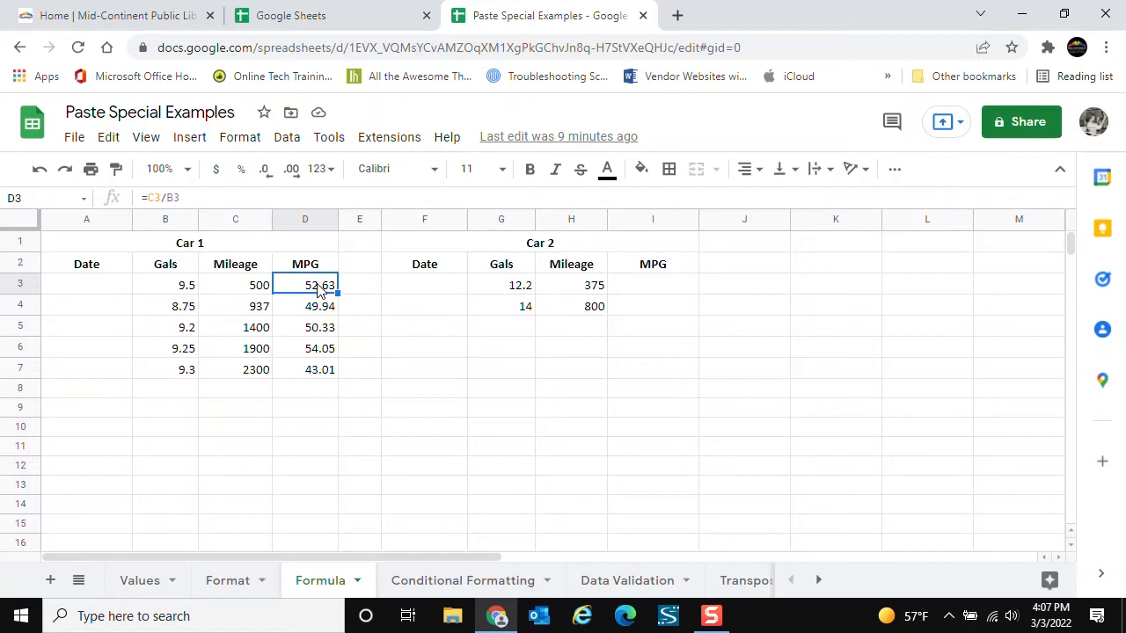
click(109, 141)
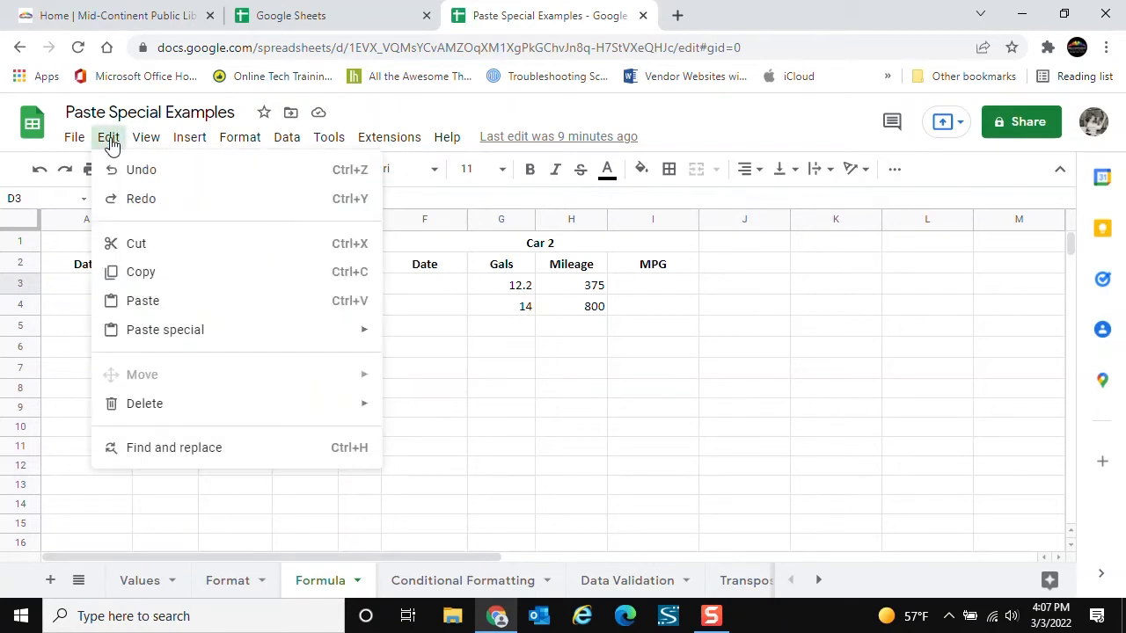
click(167, 274)
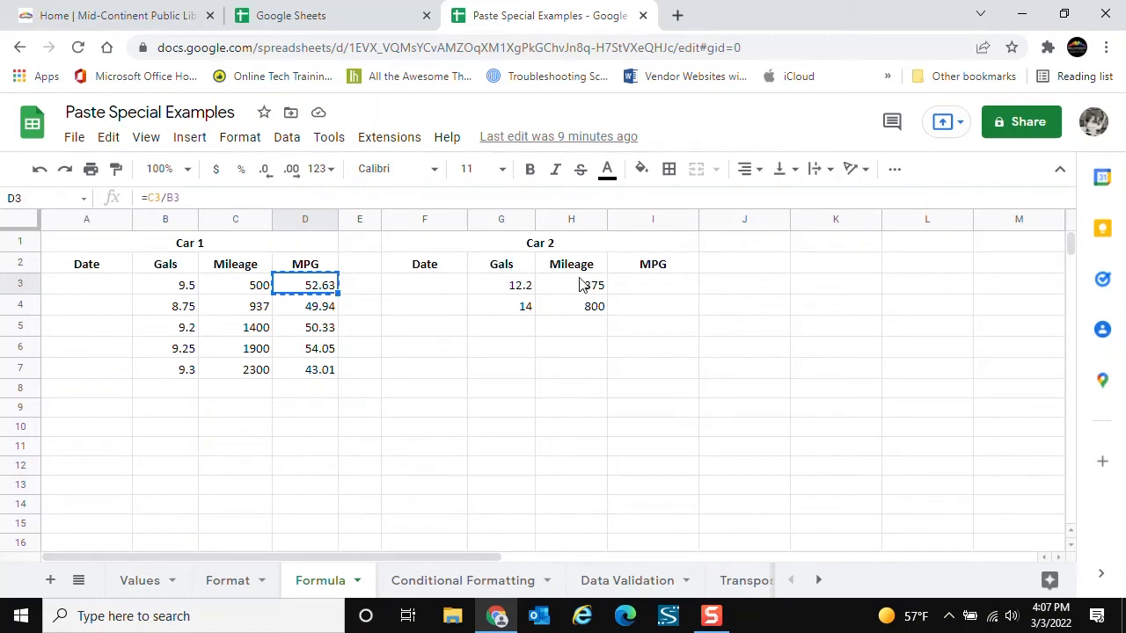
click(653, 295)
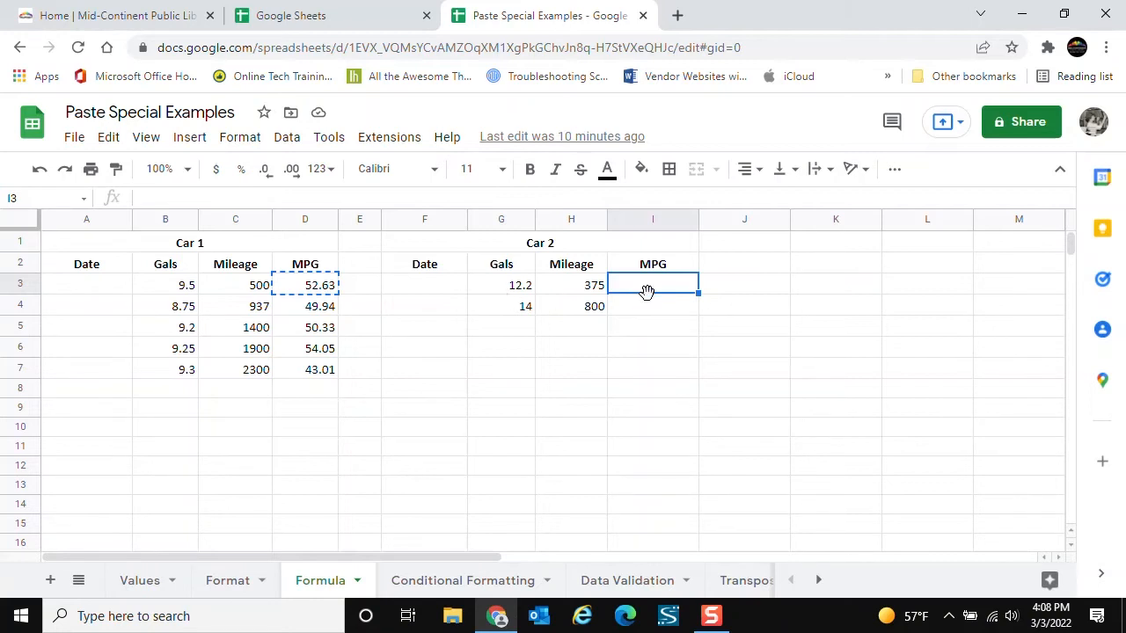
click(110, 139)
mouse_move(176, 343)
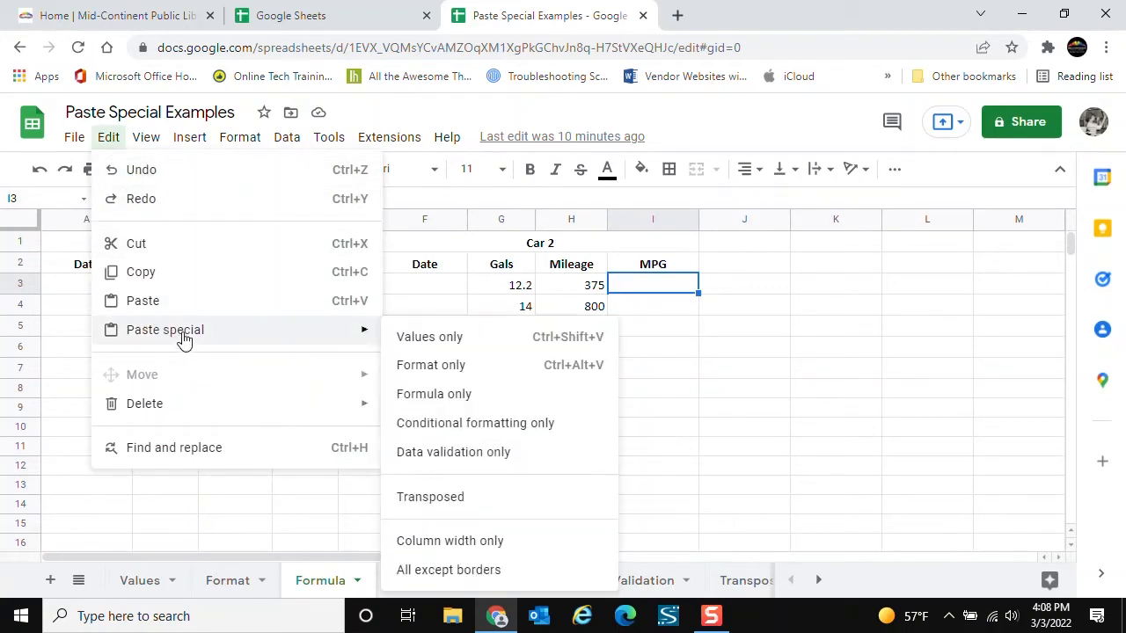
click(443, 395)
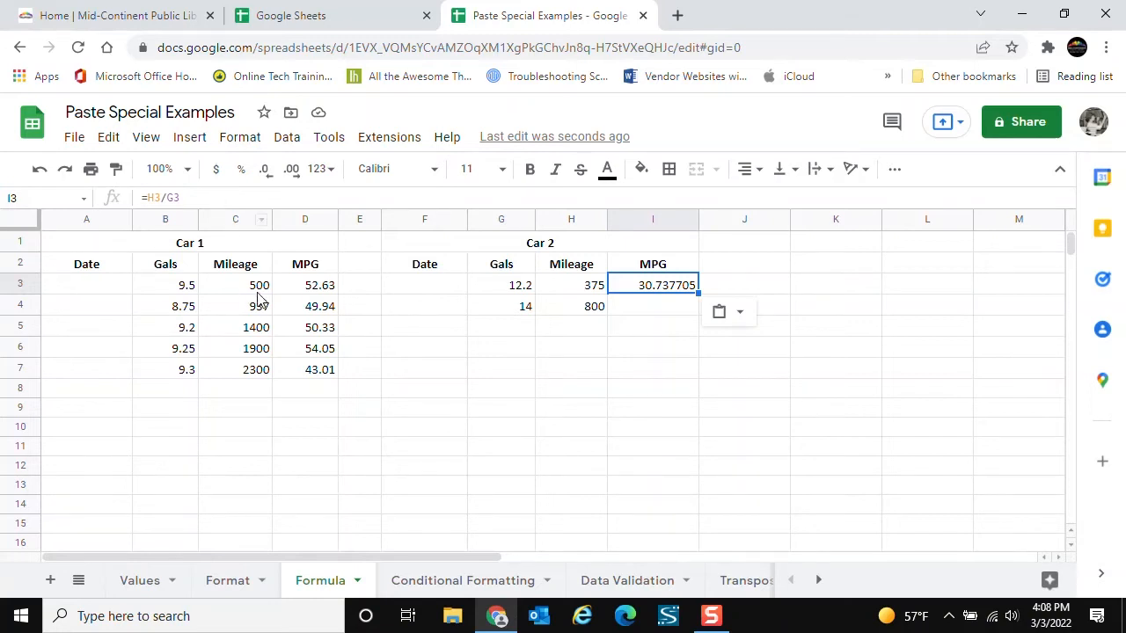
- Copy Car 1's MPG cell D4 and paste its formula only into Car 2's MPG cell I4
click(302, 314)
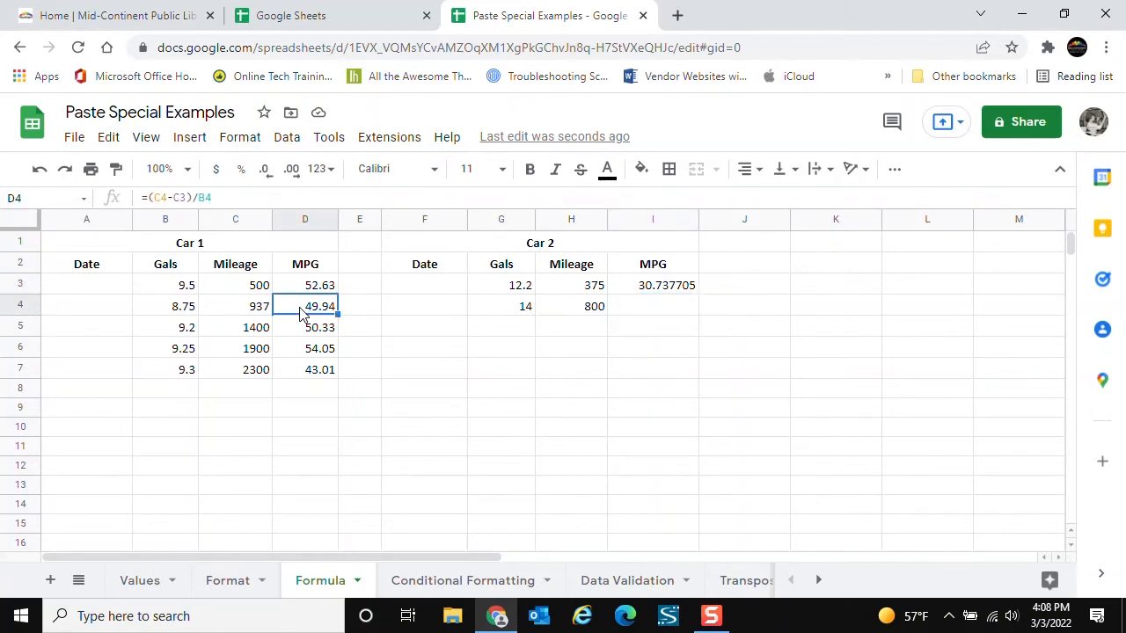
click(109, 141)
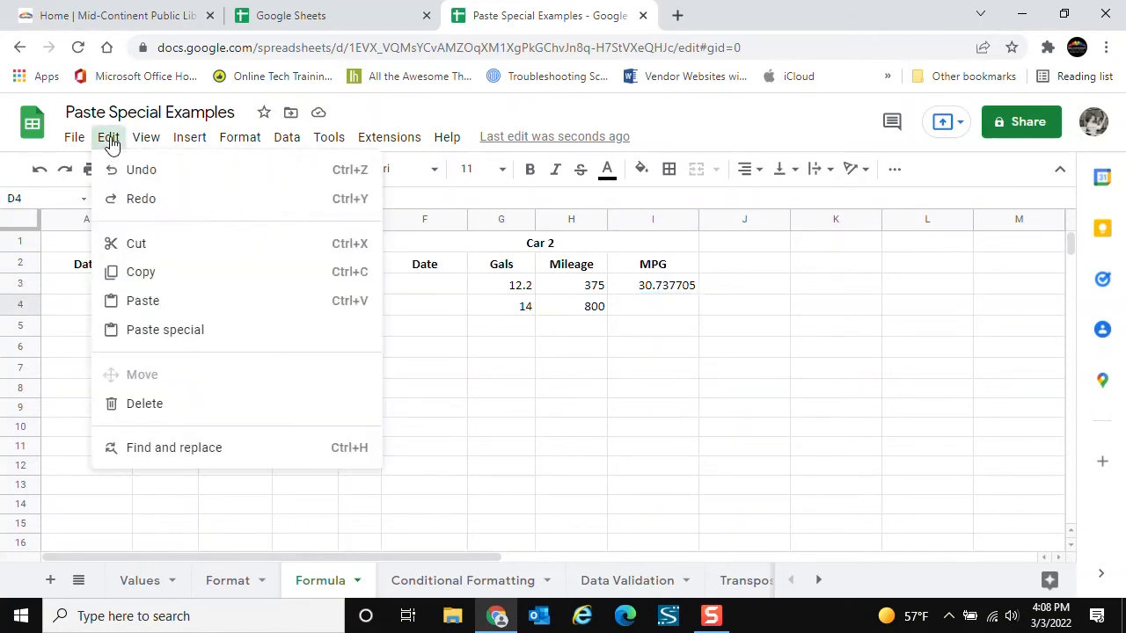
click(142, 273)
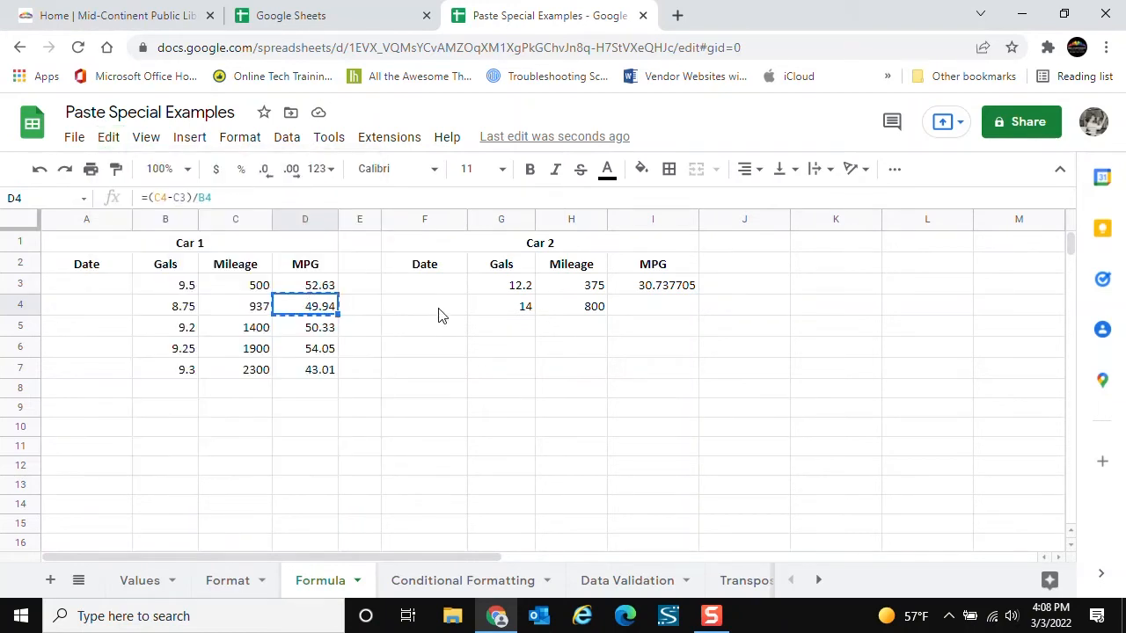
click(665, 312)
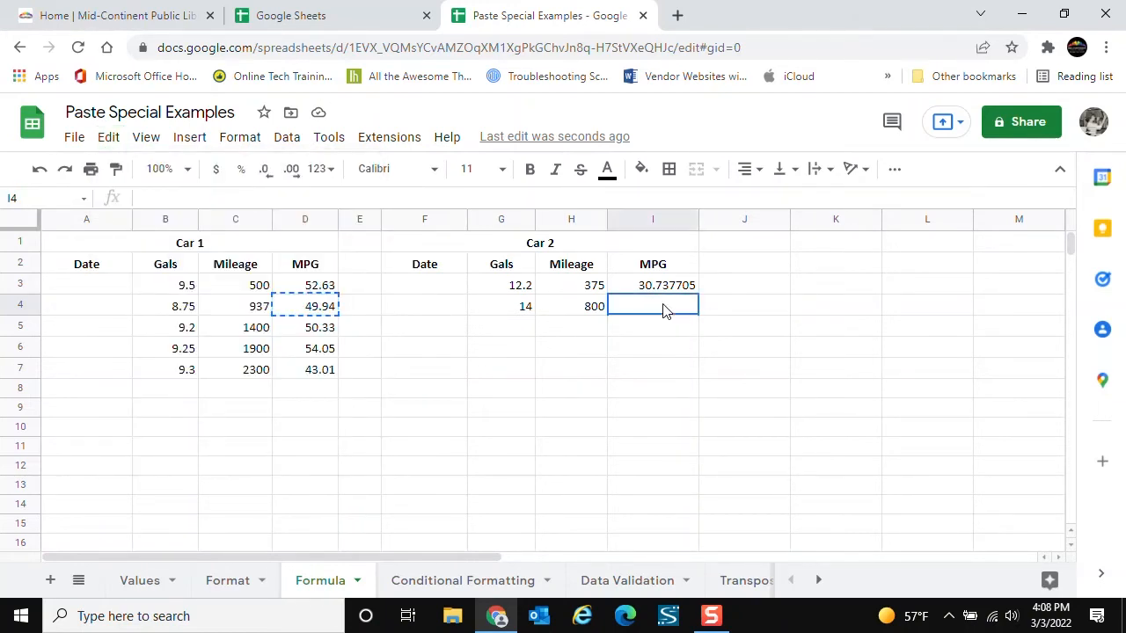
click(109, 139)
mouse_move(179, 332)
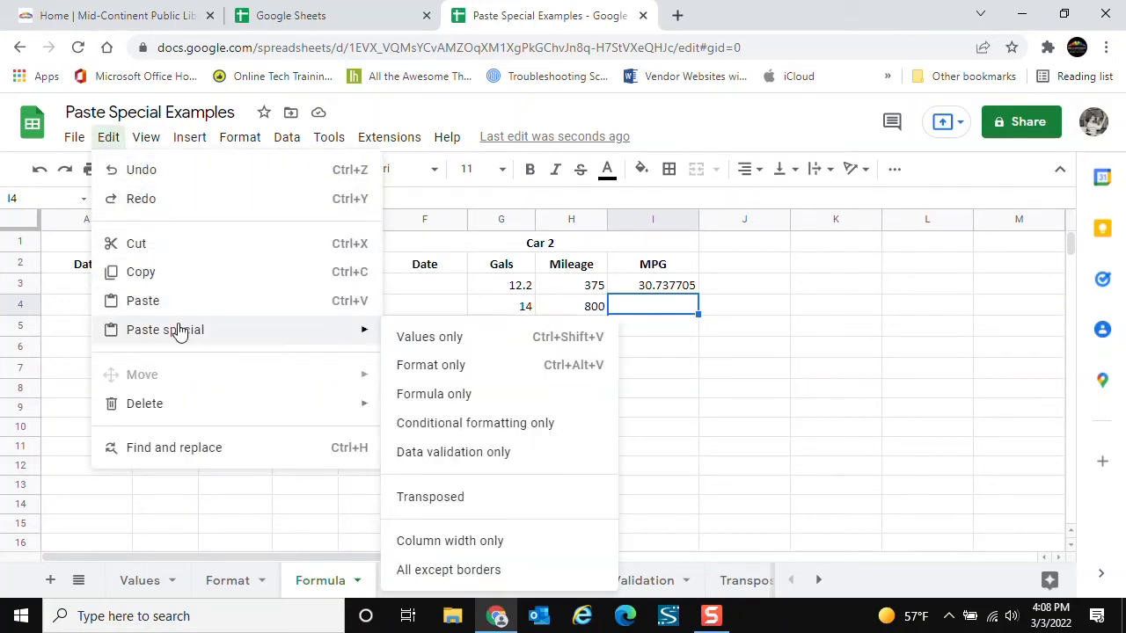
click(435, 396)
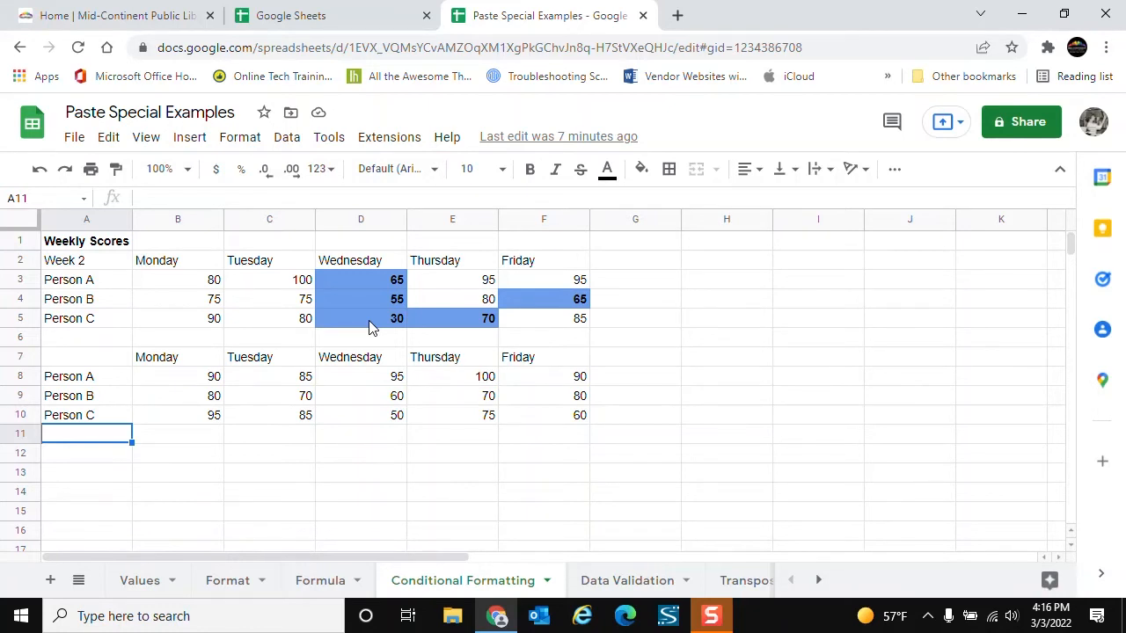
- Examine the conditional format rule applied to the Week 2 scores in B3:F5, and deselect the range
drag(169, 280, 552, 327)
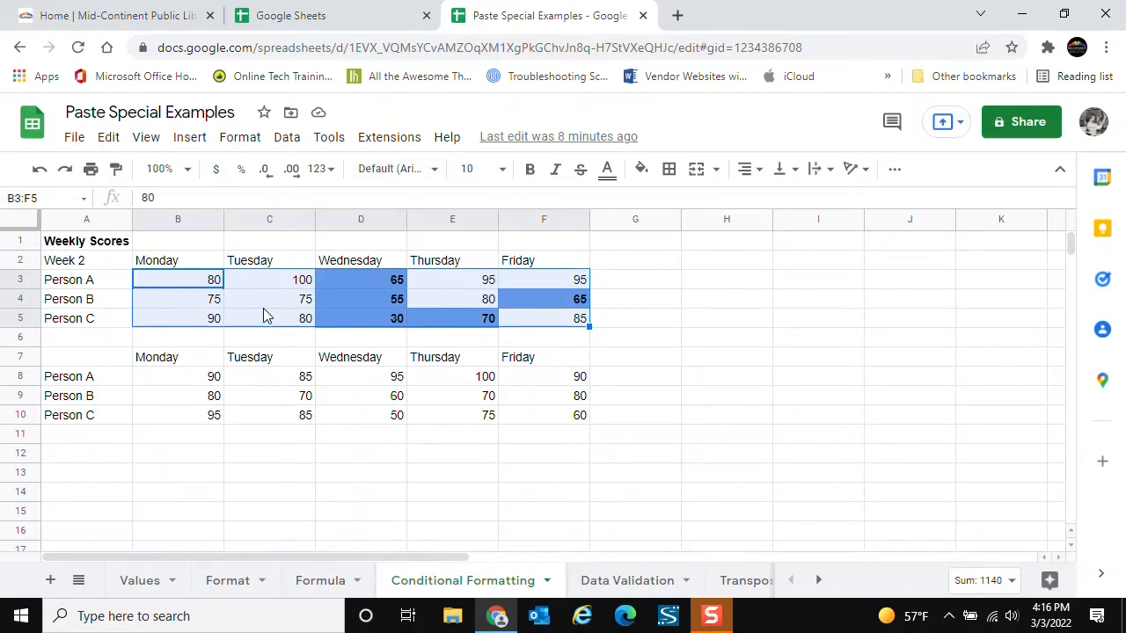
click(254, 144)
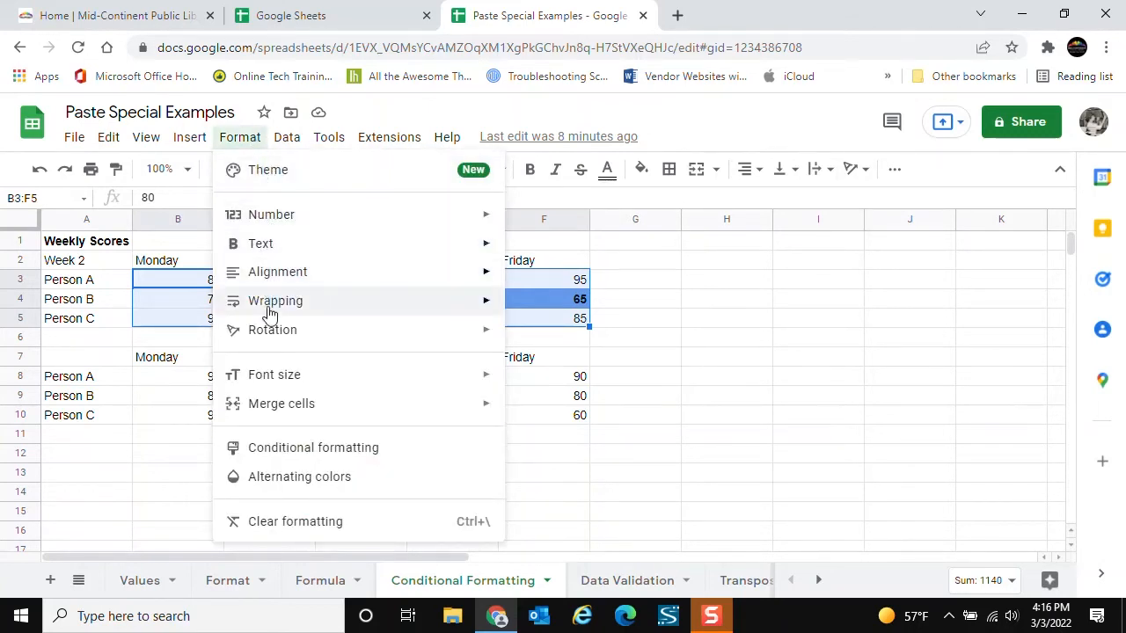
click(294, 450)
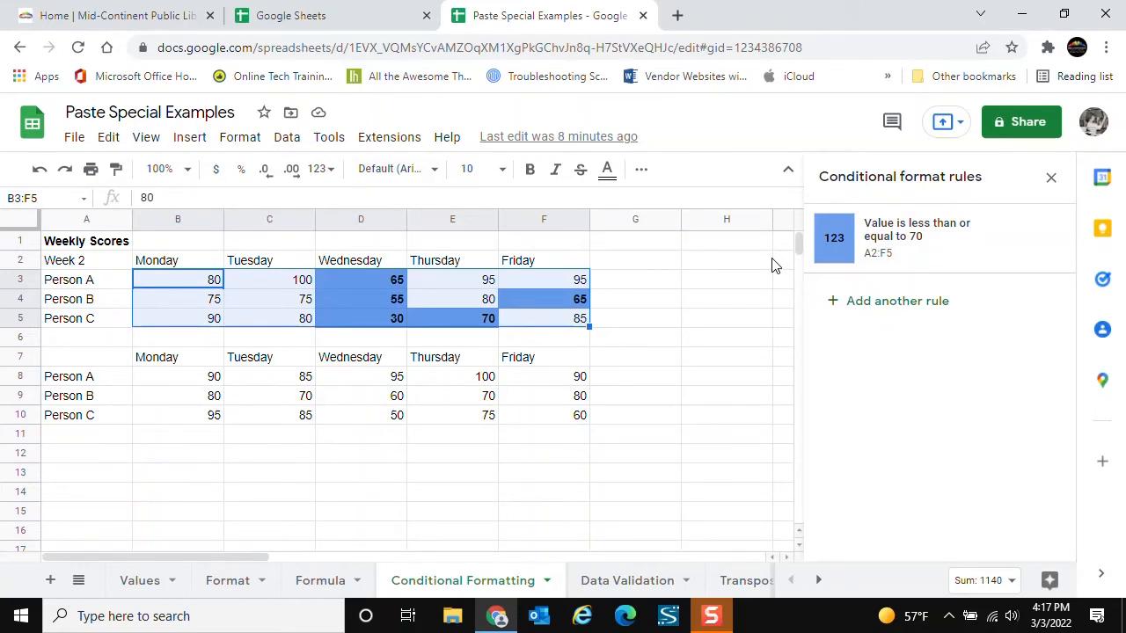
click(166, 461)
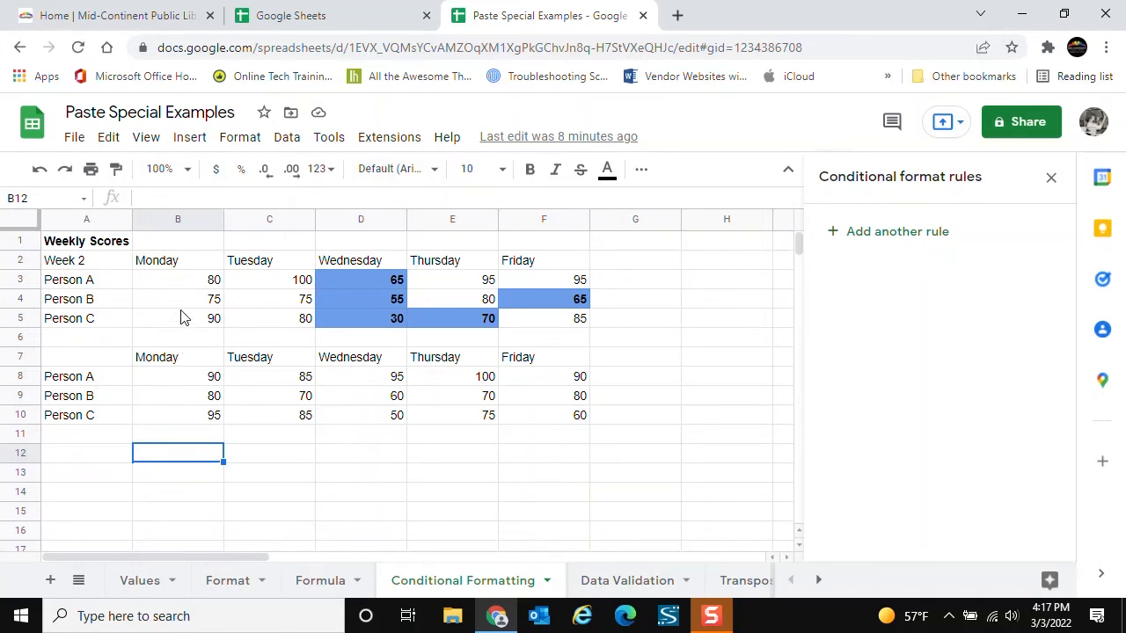
- Copy the Week 2 scores in B3:F5 and paste their conditional formatting only onto the second table's scores in B8:F10
click(165, 285)
drag(227, 288, 552, 335)
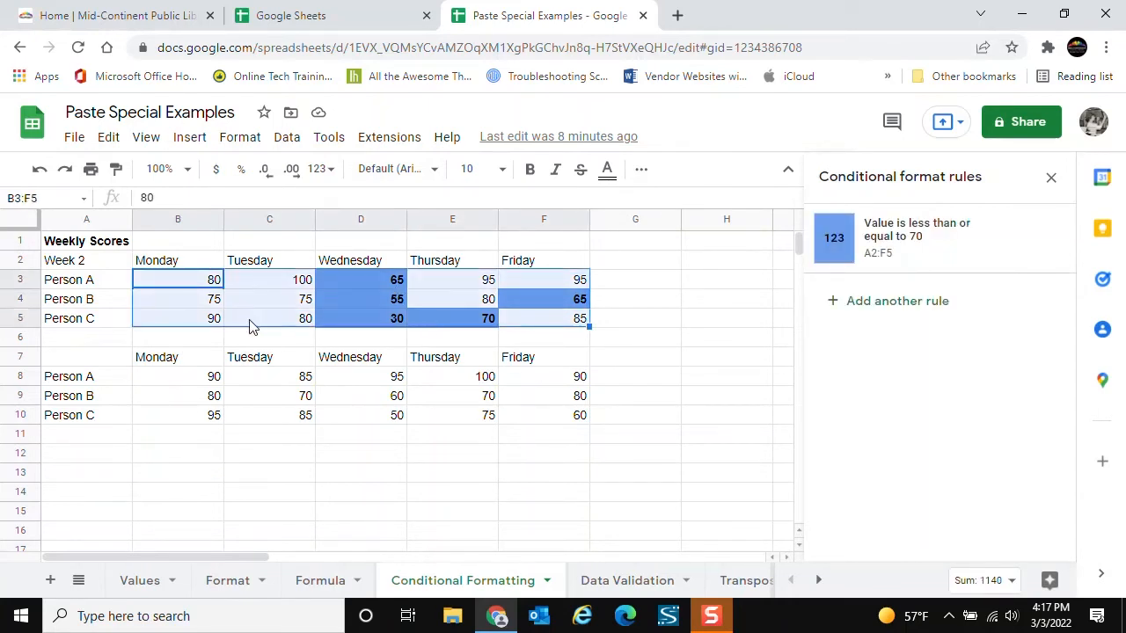
click(110, 139)
click(139, 272)
drag(156, 377, 563, 429)
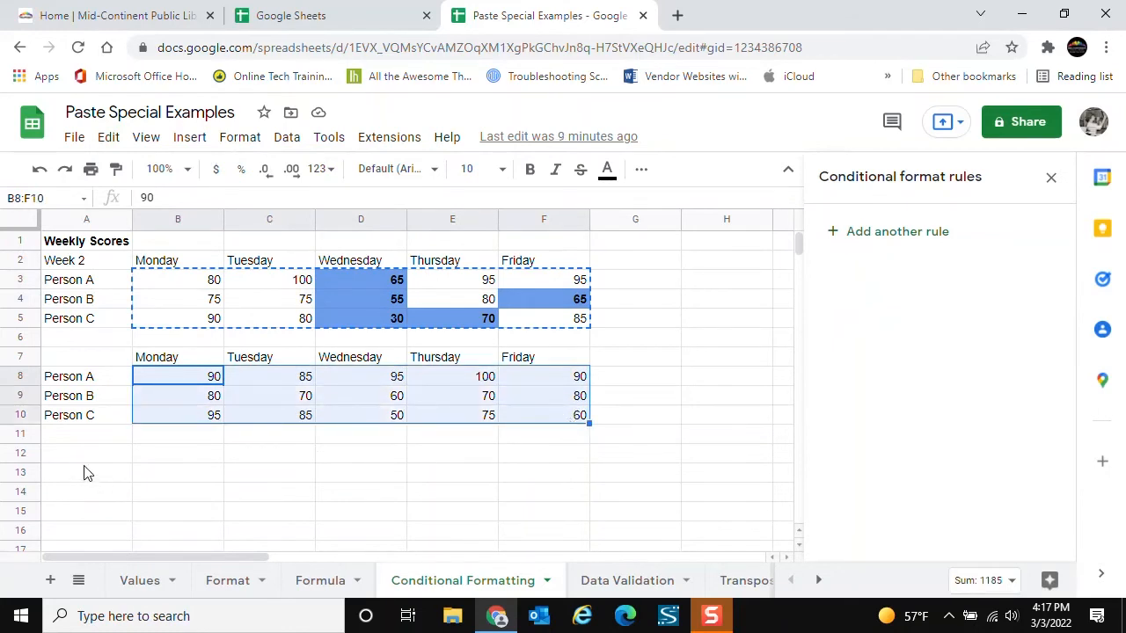
click(110, 141)
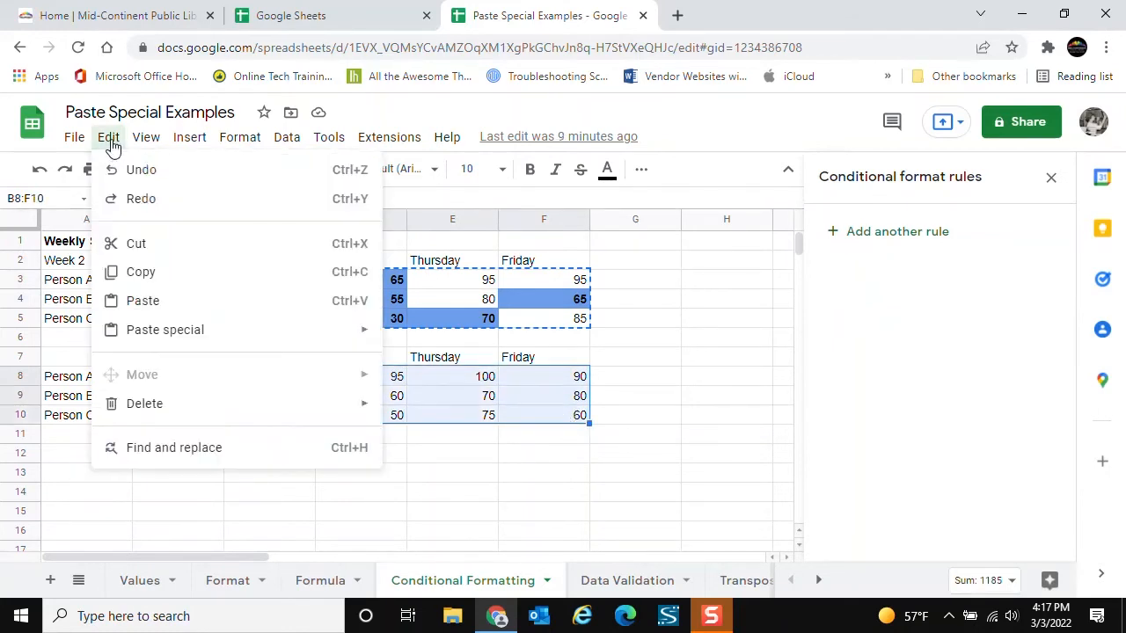
mouse_move(172, 331)
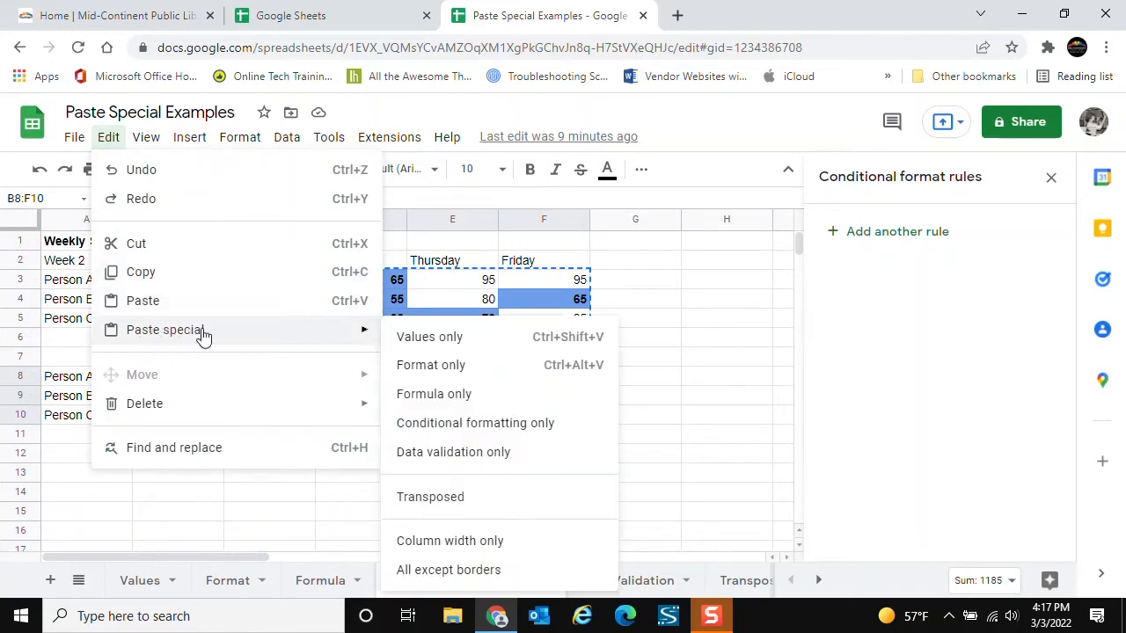
click(458, 428)
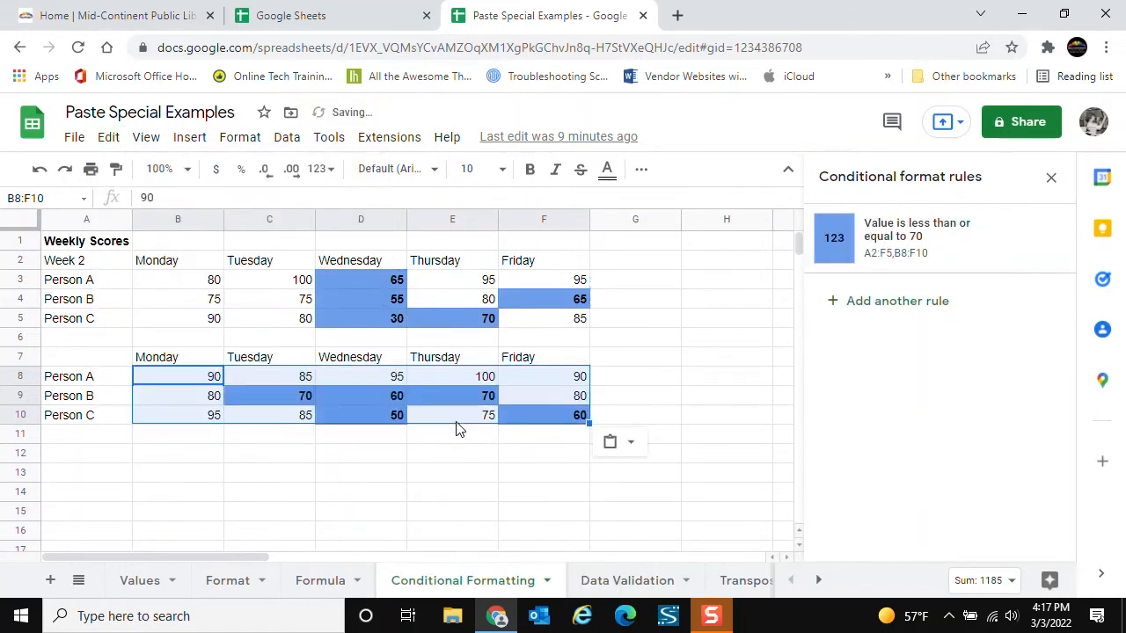
click(239, 454)
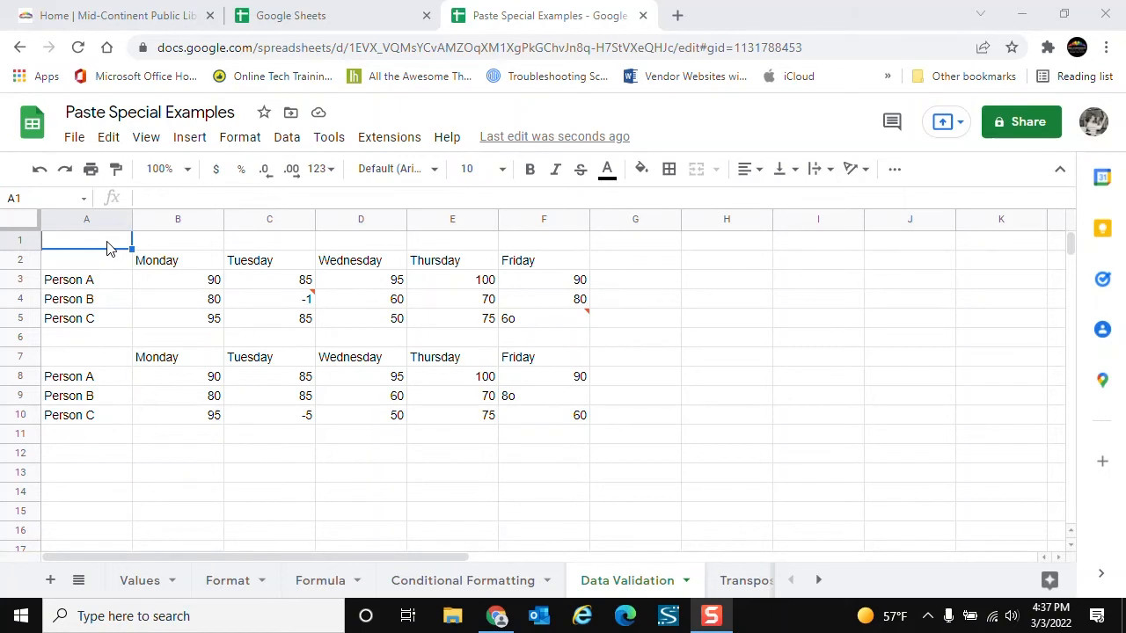
- Examine the flagged entries and the data validation rule applied to the first score table in B3:F5
click(161, 283)
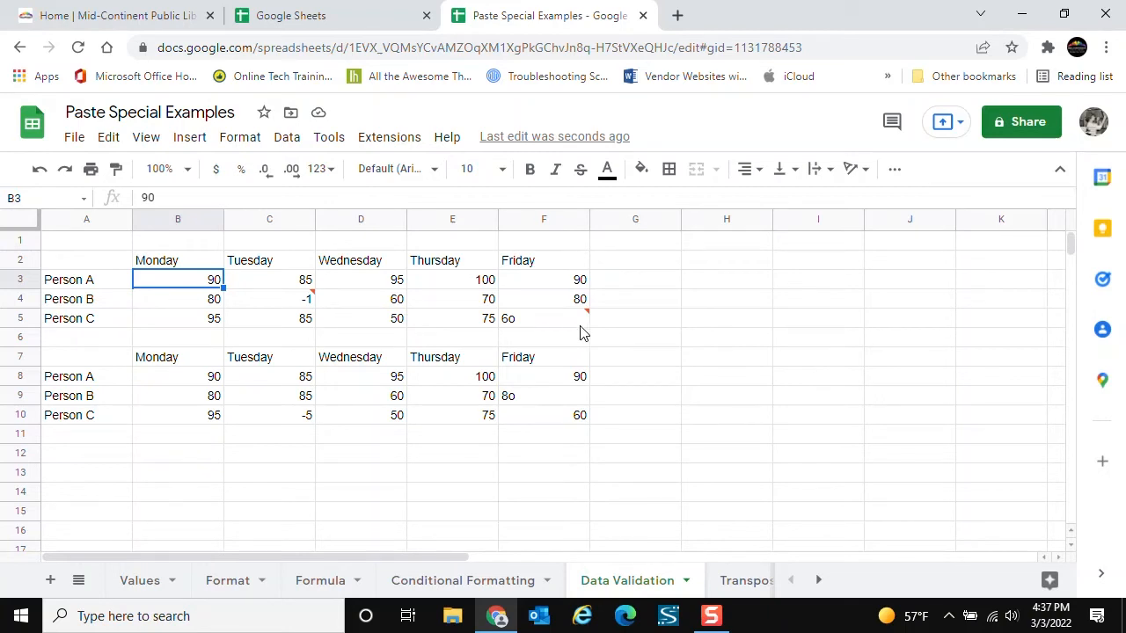
mouse_move(579, 330)
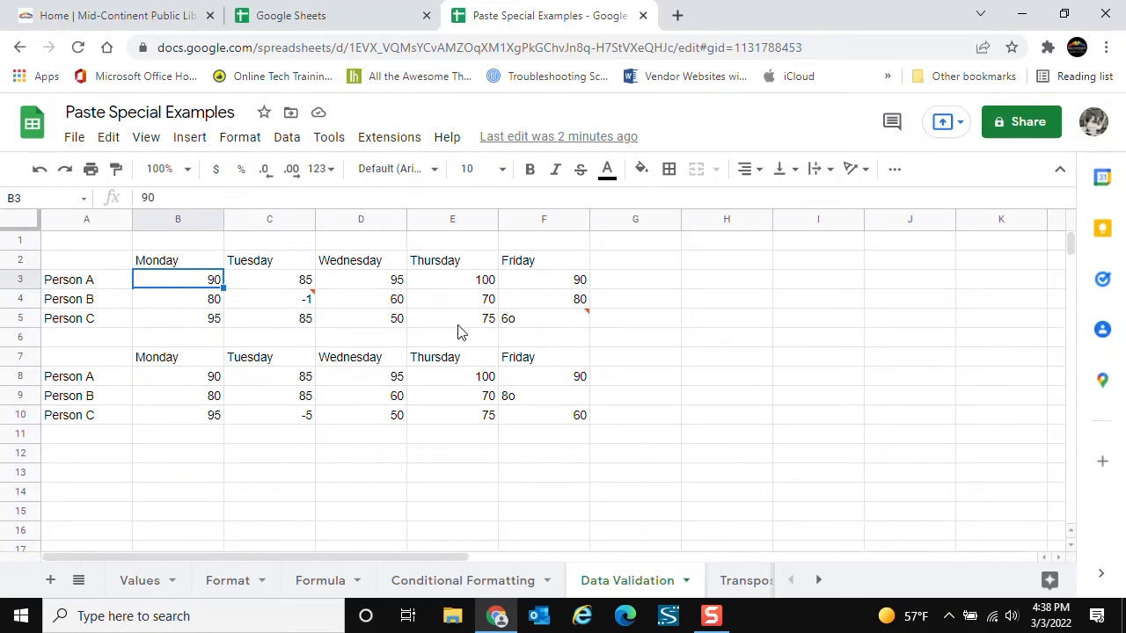
drag(189, 286, 582, 320)
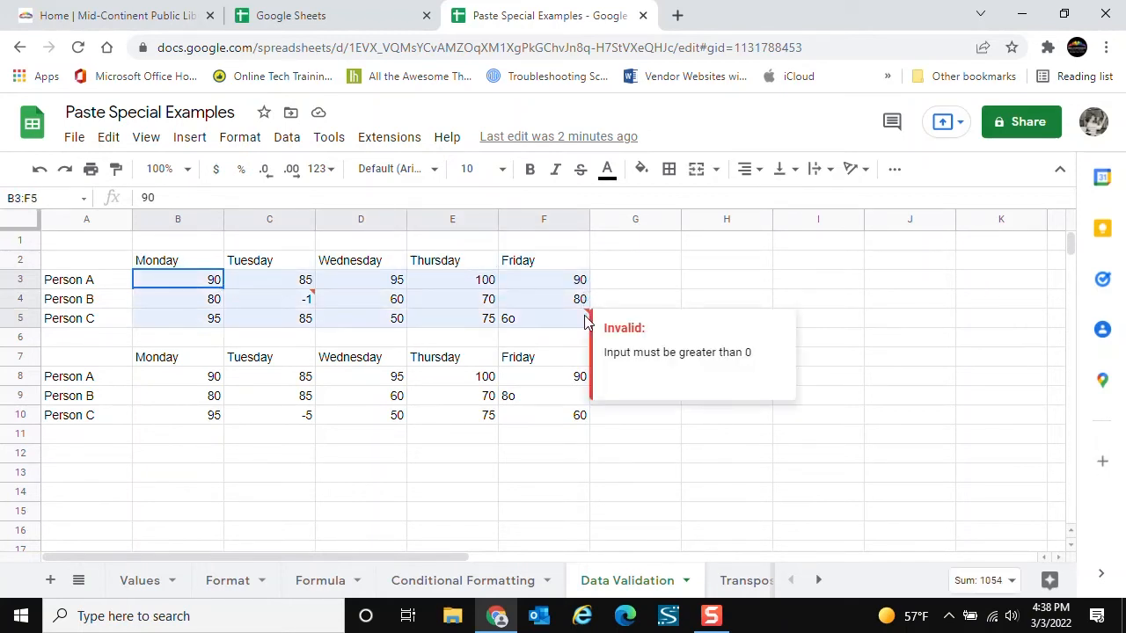
click(288, 139)
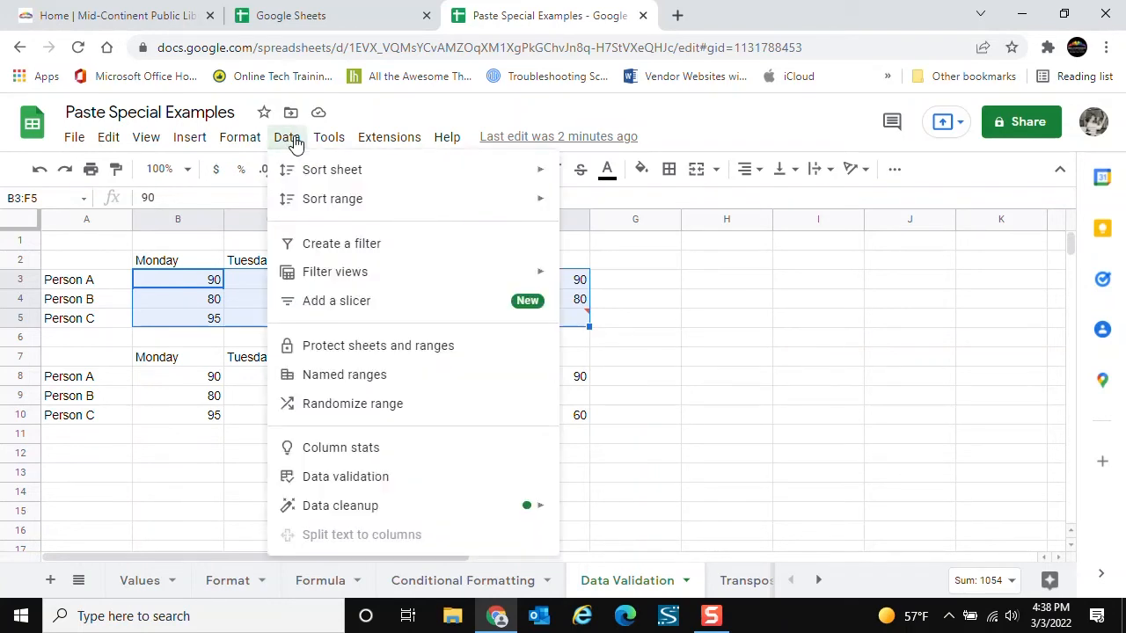
click(368, 477)
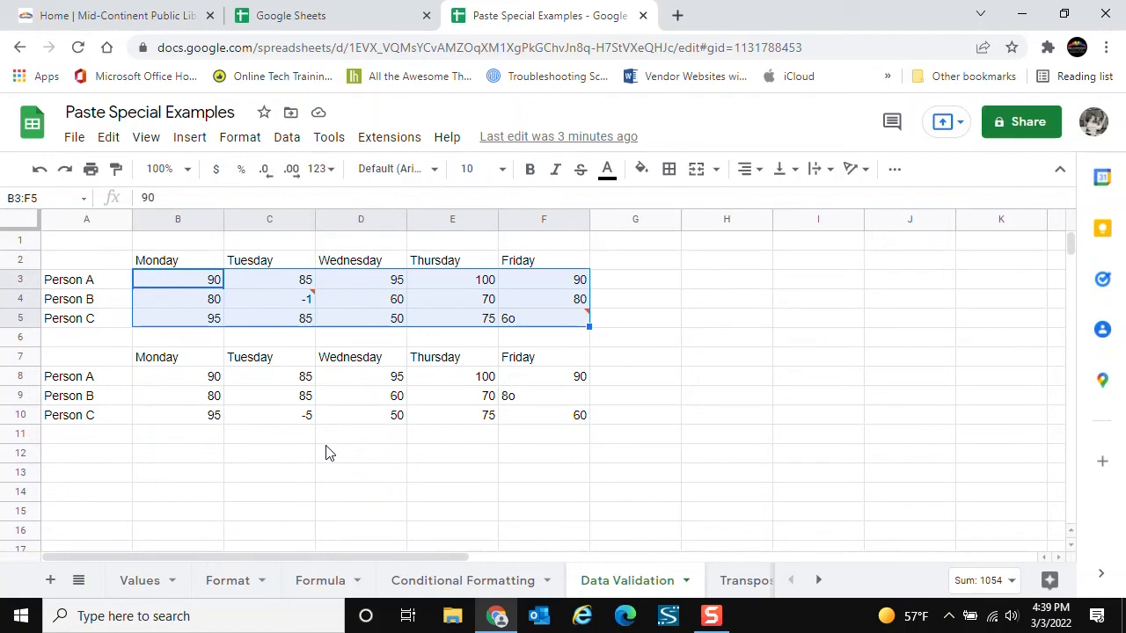
- Copy the first table's scores in B3:F5, paste their data validation only onto B8:F10, and check the flagged cells
click(174, 382)
drag(211, 382, 238, 382)
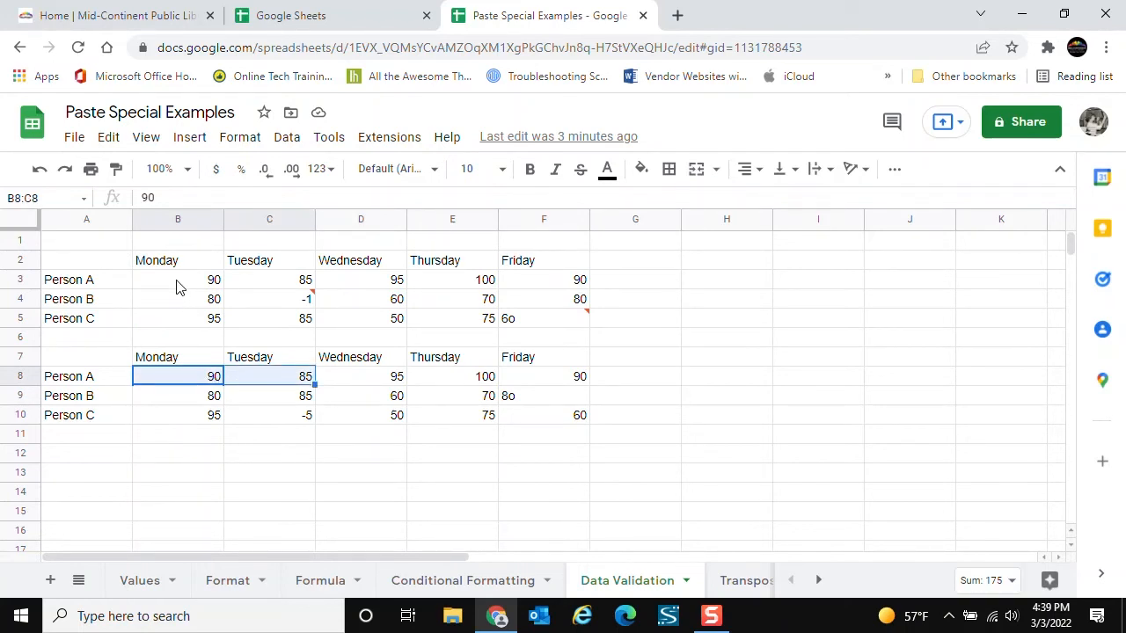
drag(176, 286, 545, 323)
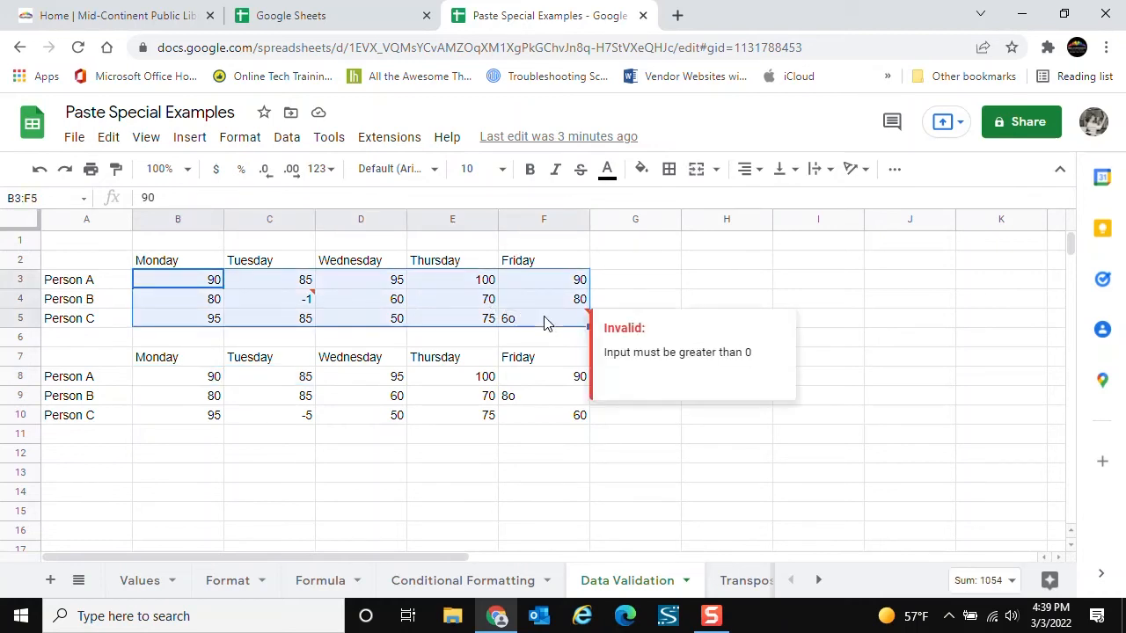
click(118, 143)
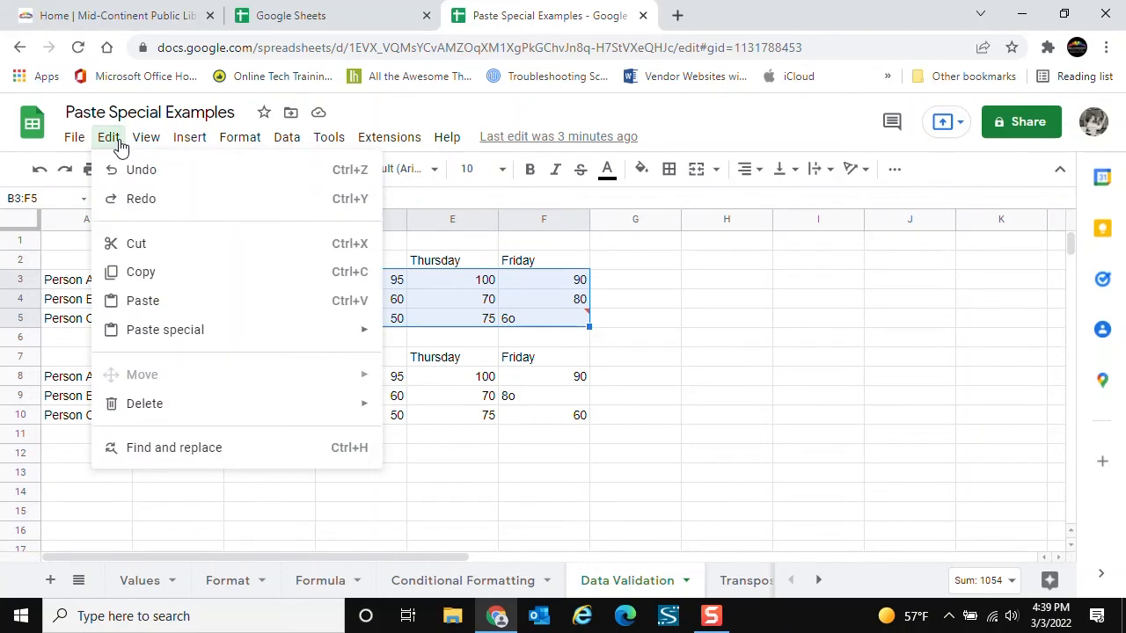
click(143, 272)
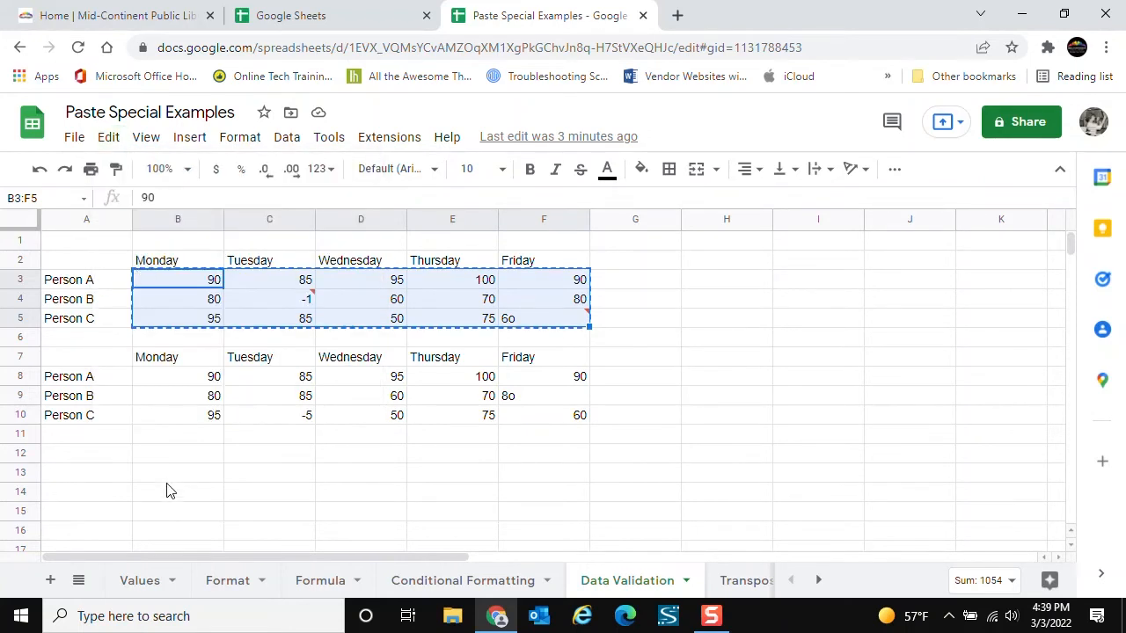
click(165, 381)
drag(164, 380, 557, 419)
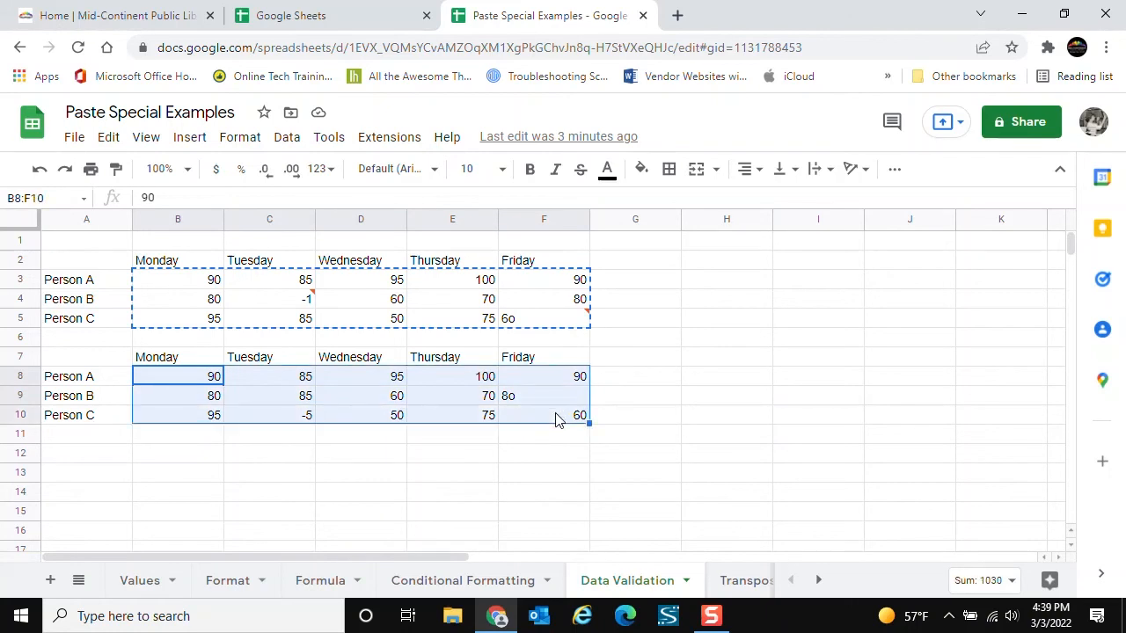
click(117, 142)
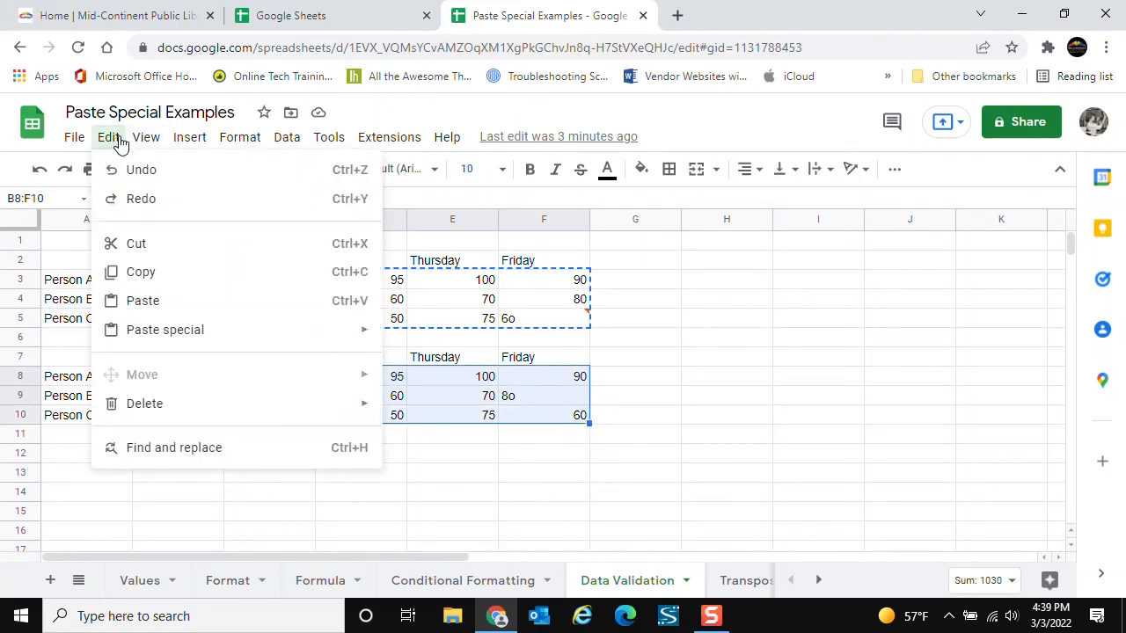
mouse_move(151, 328)
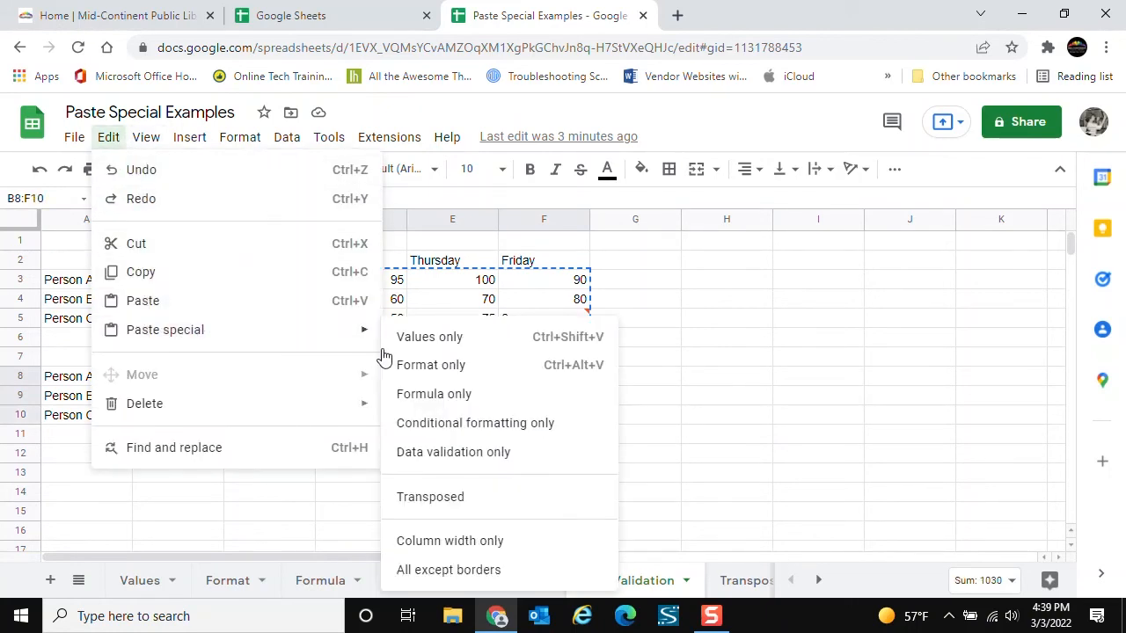
click(464, 460)
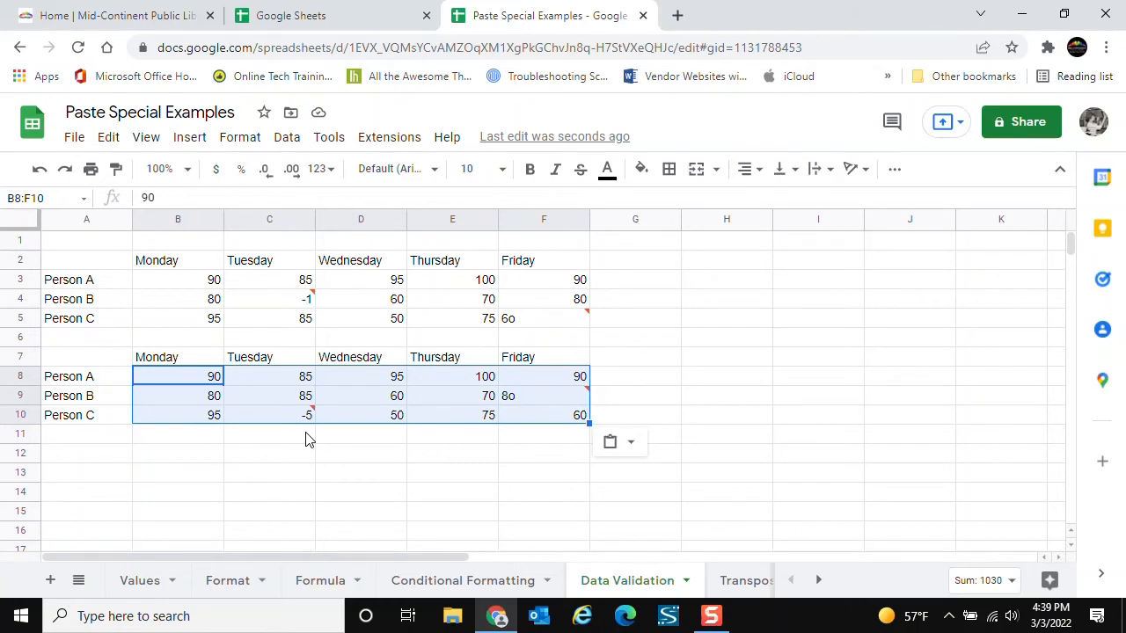
mouse_move(307, 421)
mouse_move(571, 407)
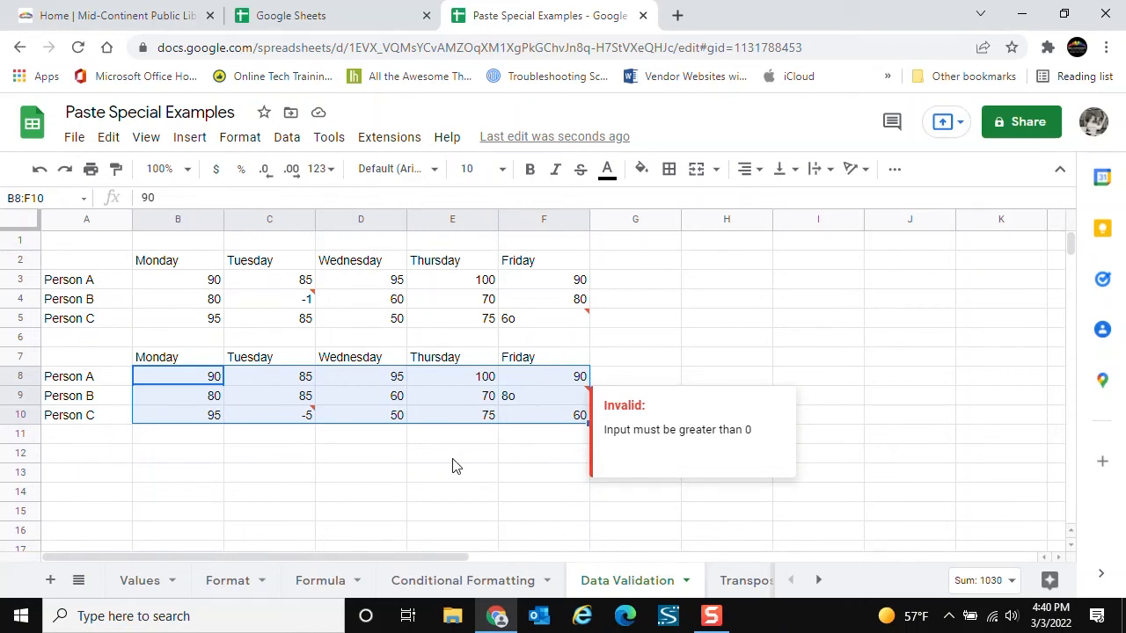
click(304, 475)
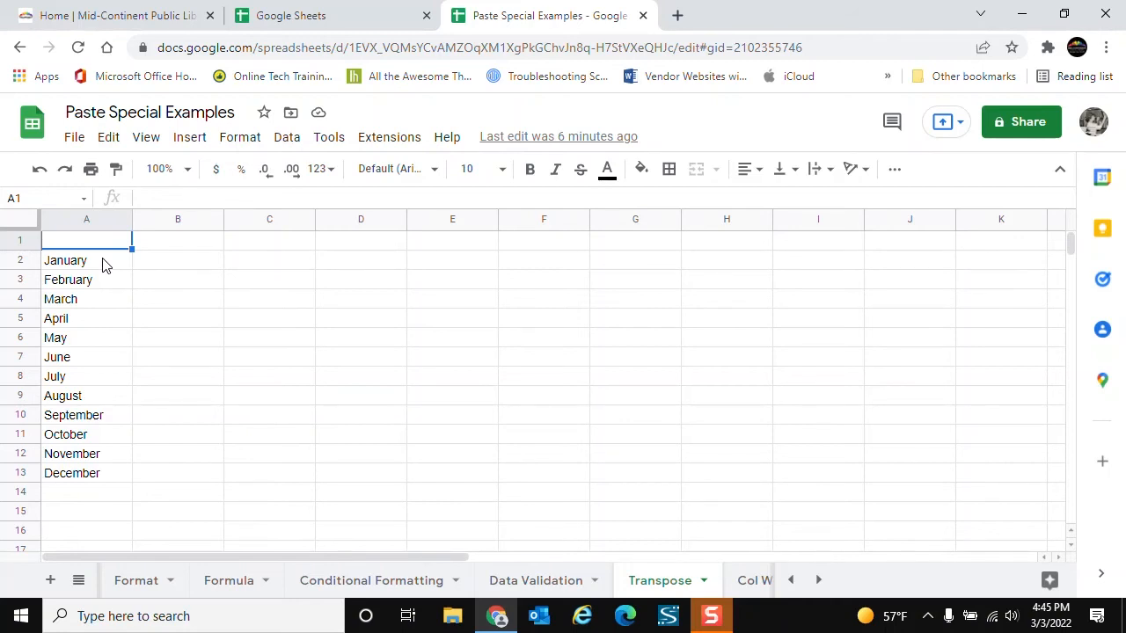
- Copy the month names in A2:A13 and paste them transposed along row 1 starting at B1
drag(102, 264, 102, 475)
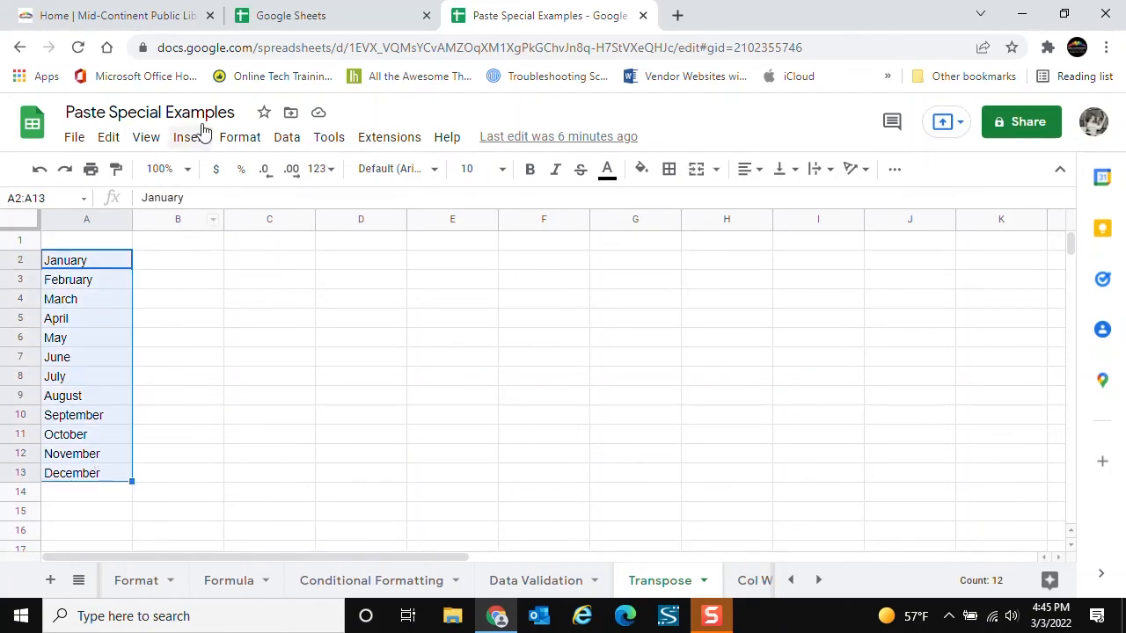
click(112, 138)
mouse_move(146, 138)
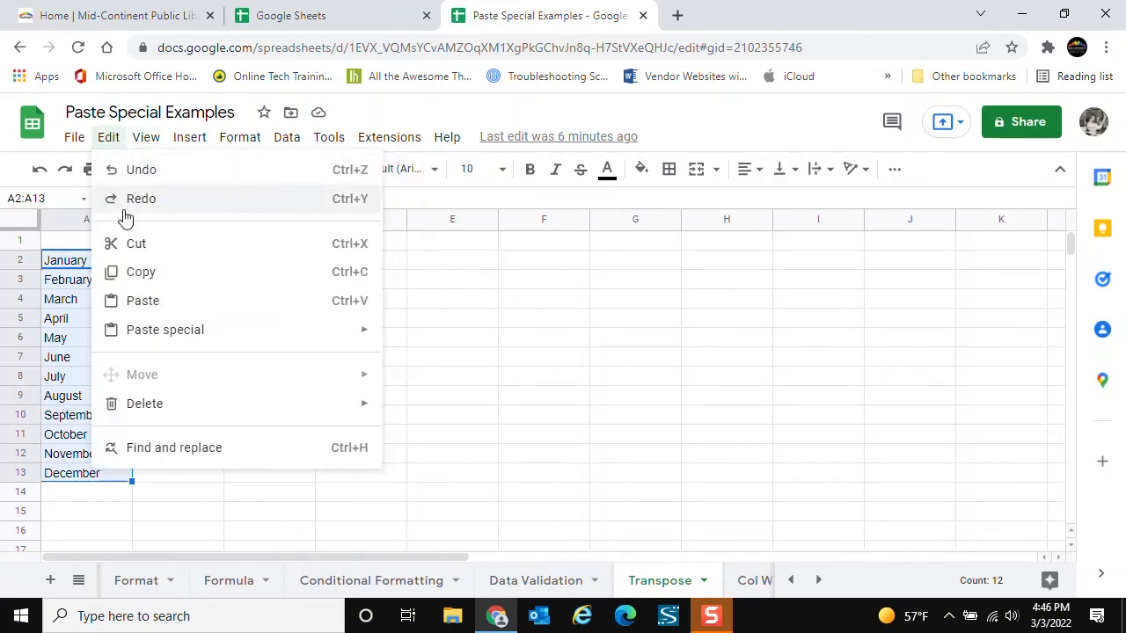
click(141, 271)
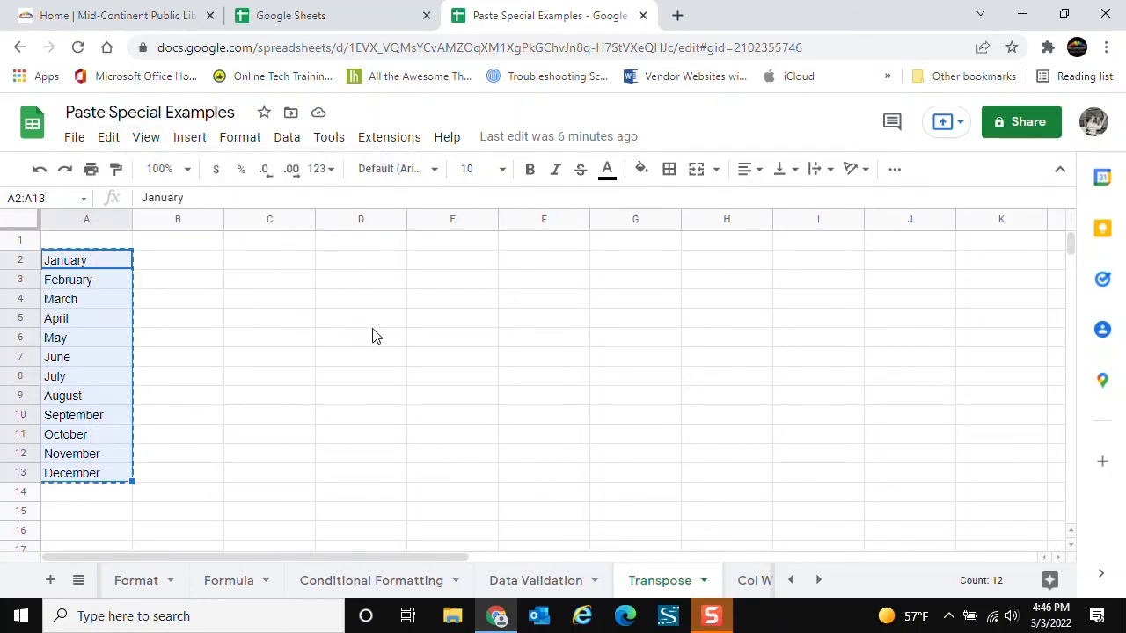
click(185, 247)
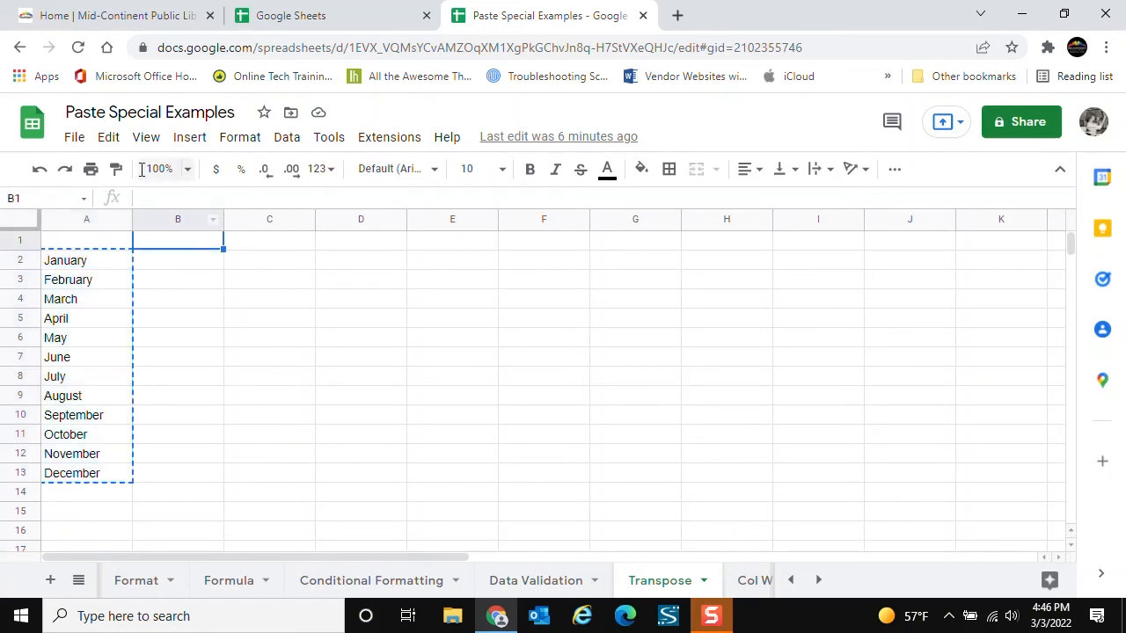
click(111, 139)
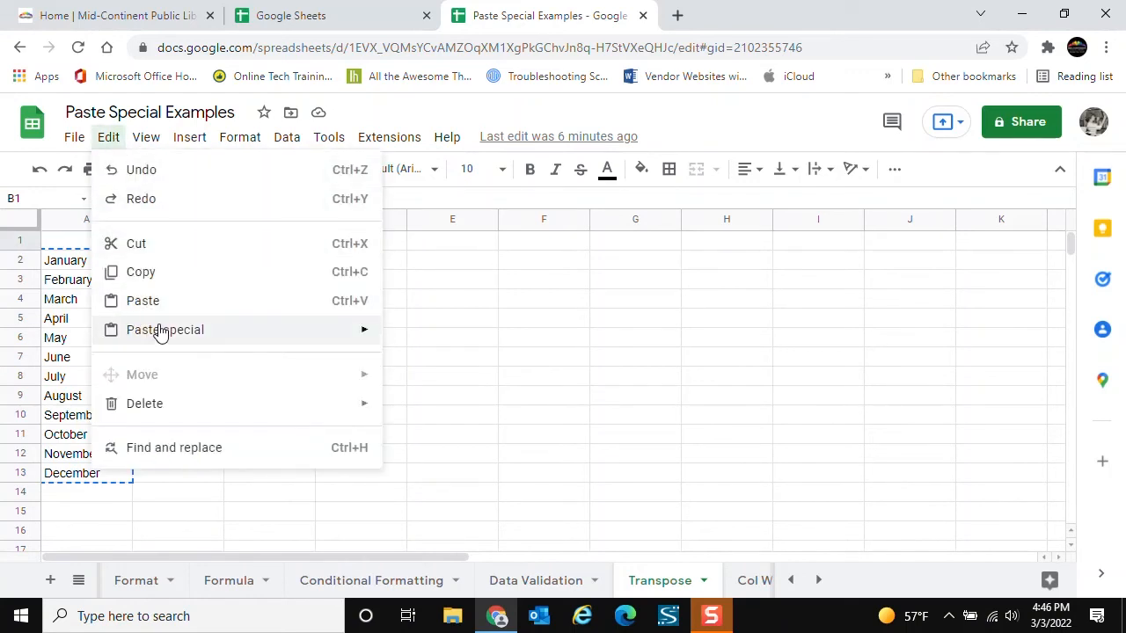
mouse_move(156, 329)
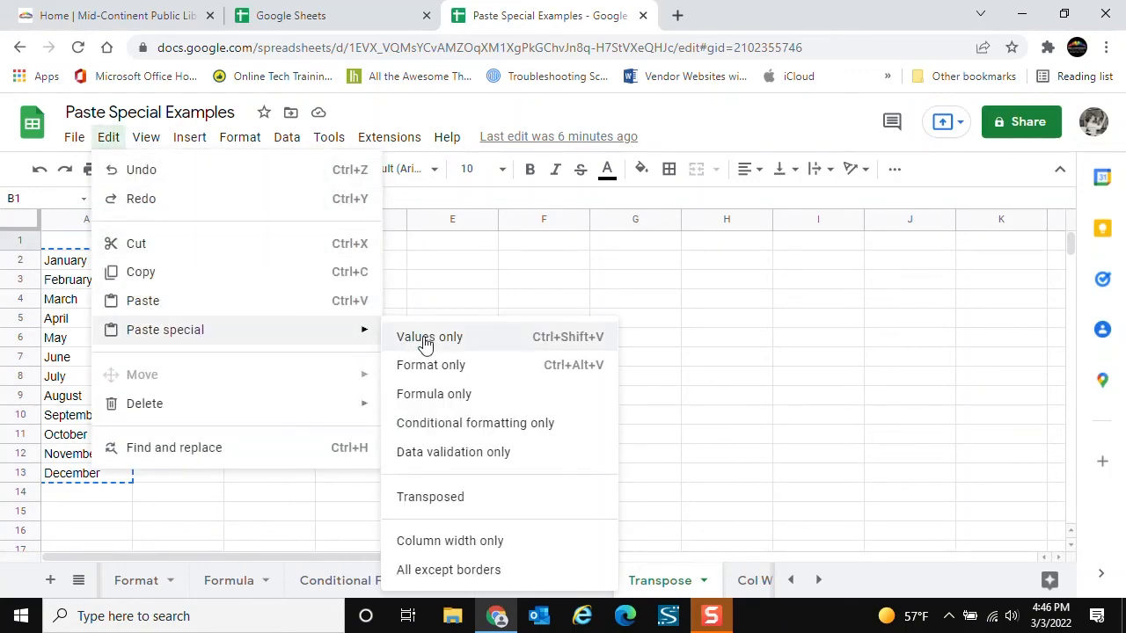
click(439, 498)
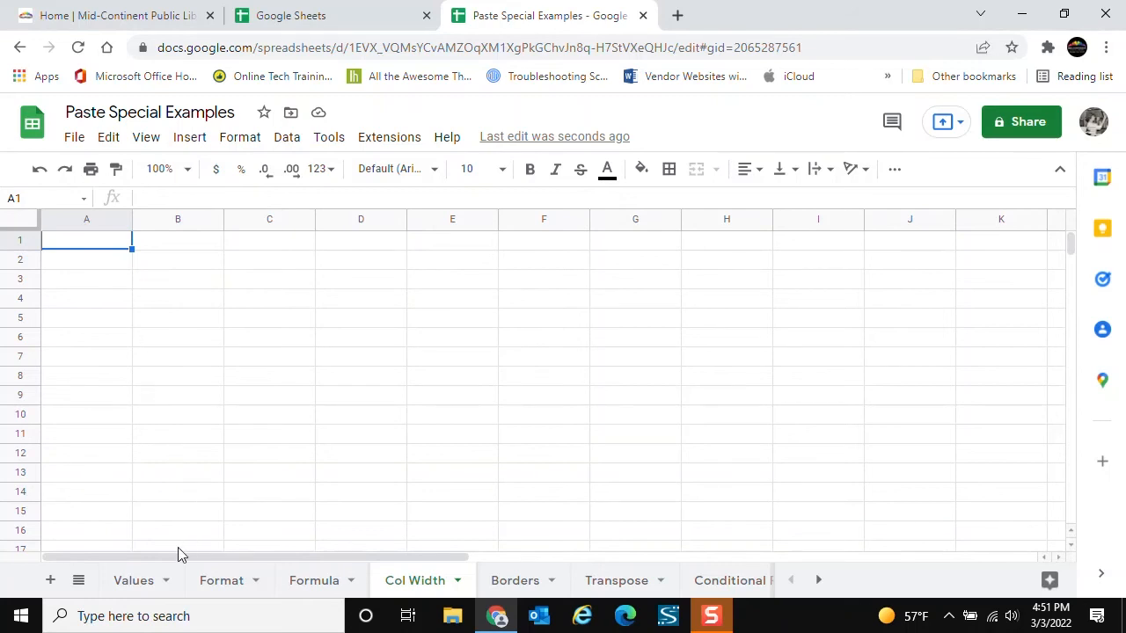
- Copy cell A2 from the Values sheet and paste its column width only onto A1 of the Col Width sheet
click(136, 587)
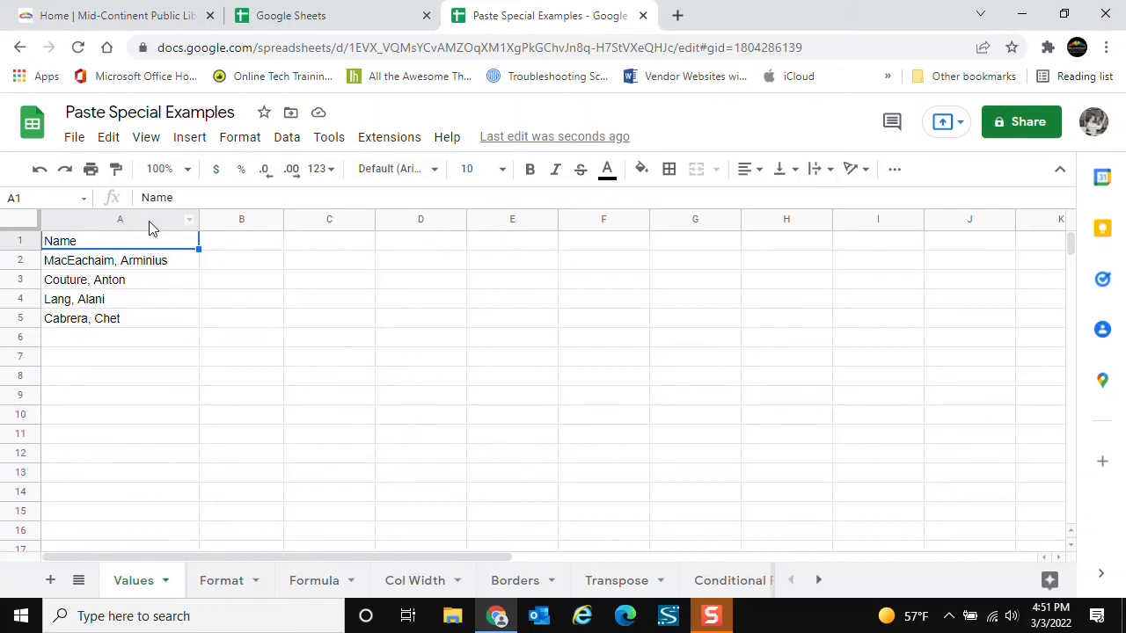
click(149, 269)
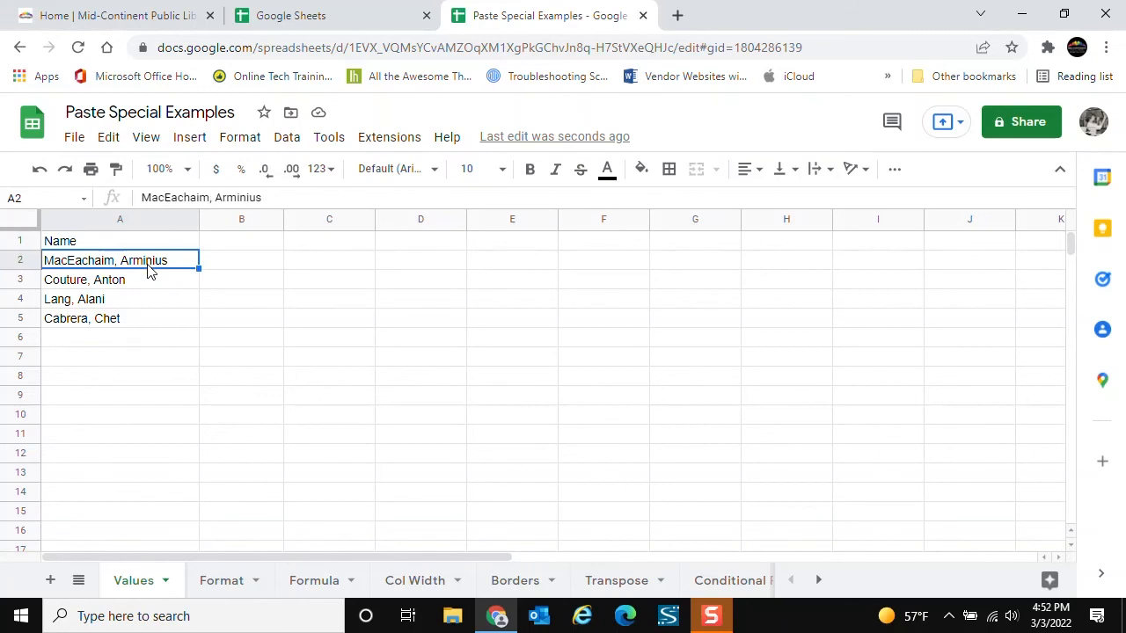
click(108, 139)
click(140, 272)
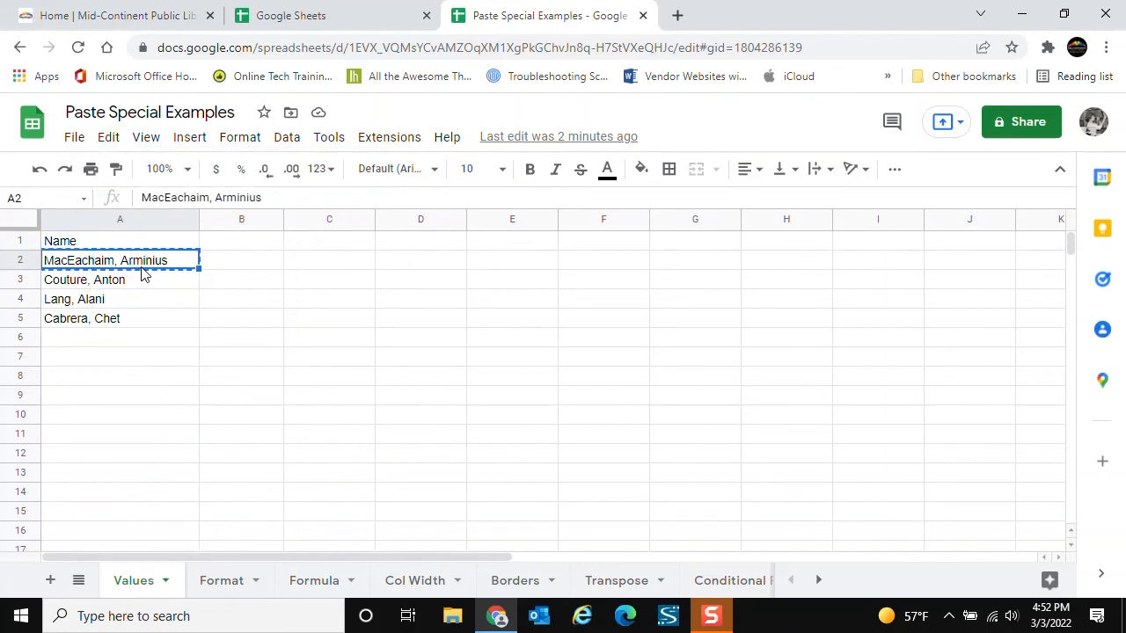
click(423, 584)
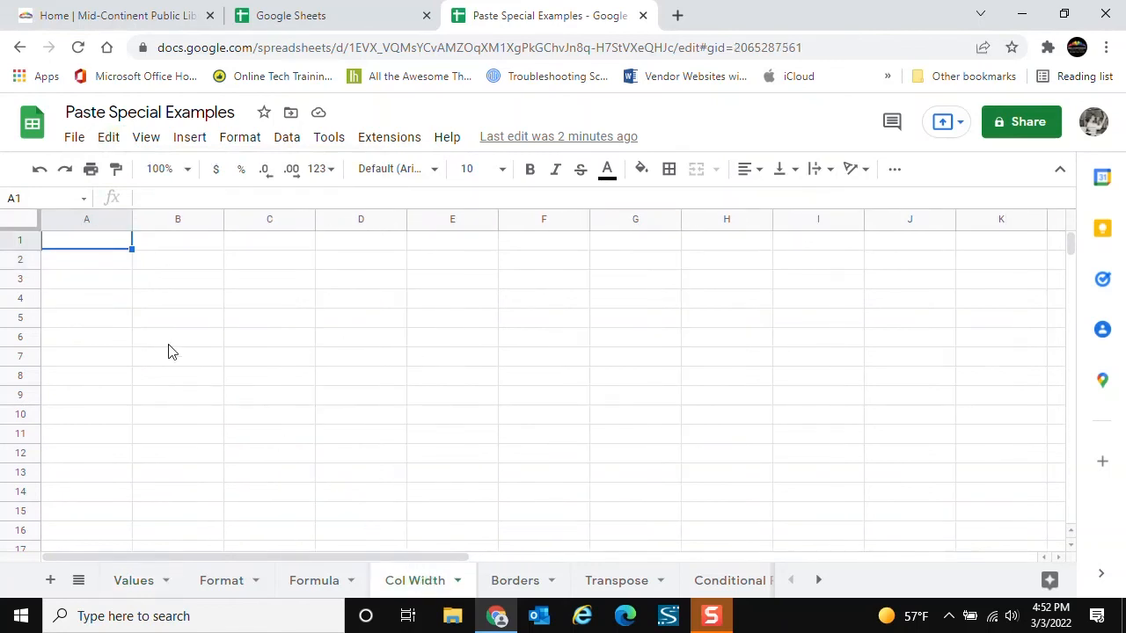
click(108, 139)
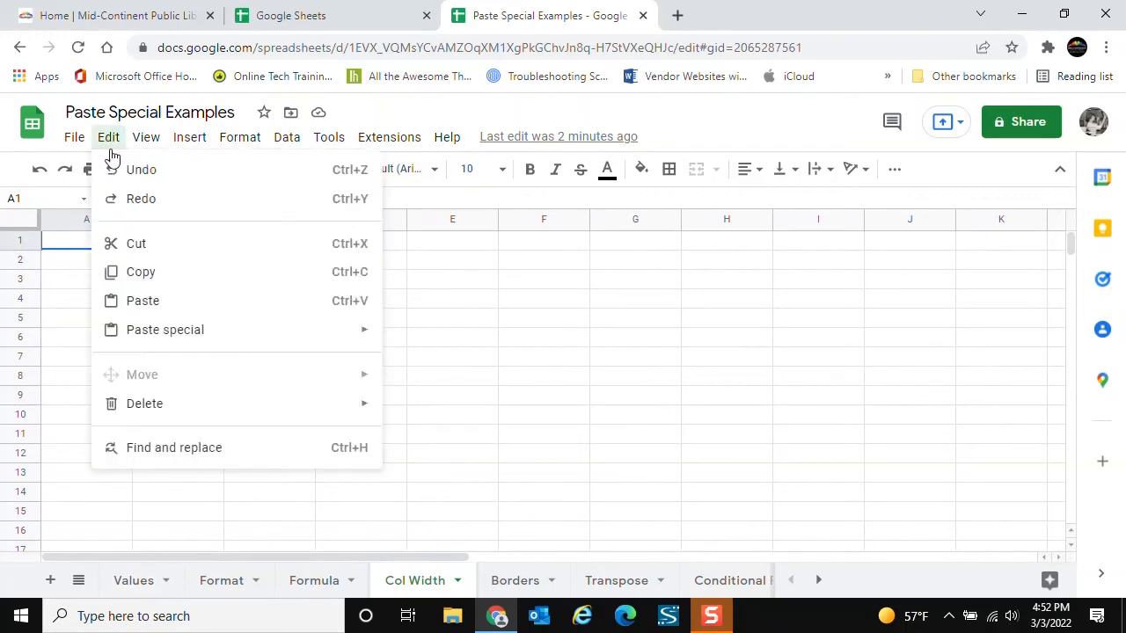
mouse_move(155, 343)
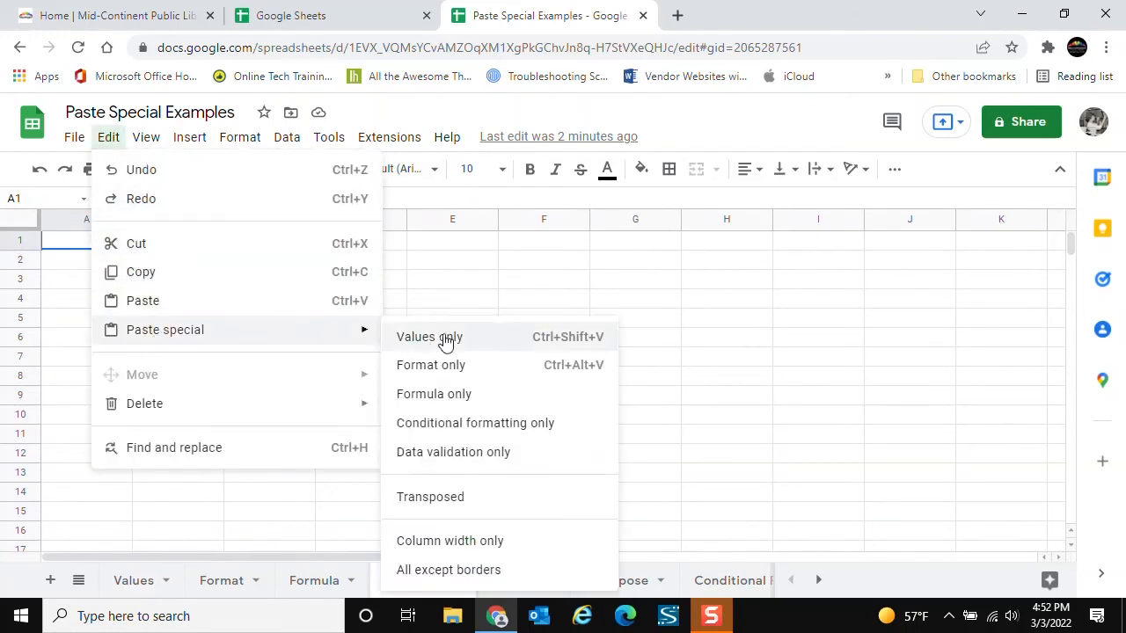
click(456, 544)
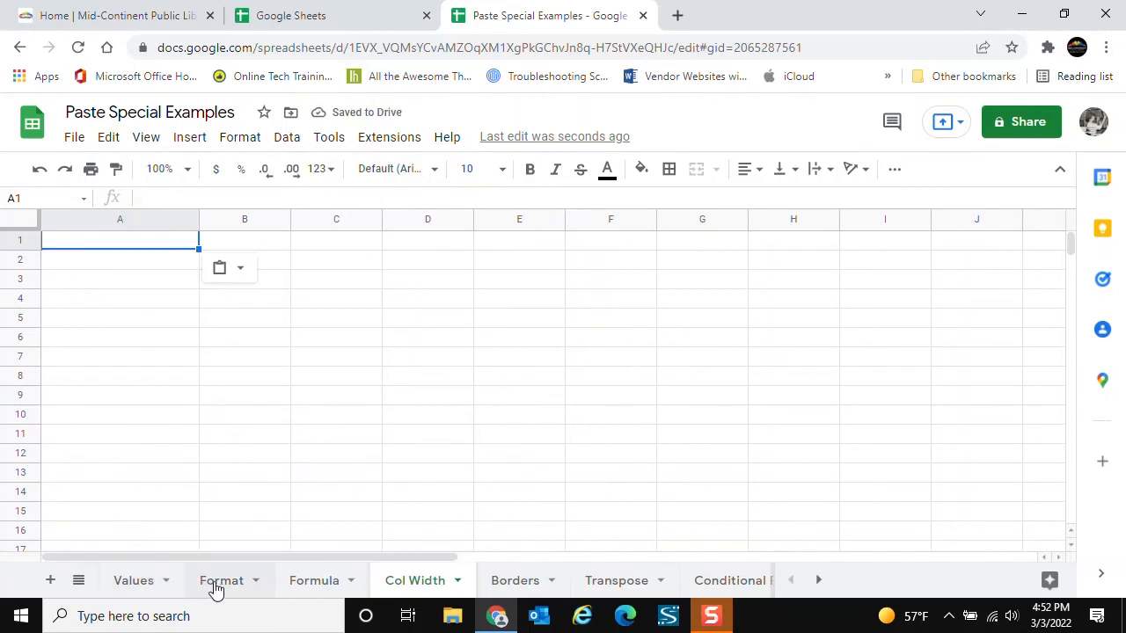
- Copy cell A4 from the Values sheet and paste its column width only onto D1 of the Col Width sheet
click(146, 582)
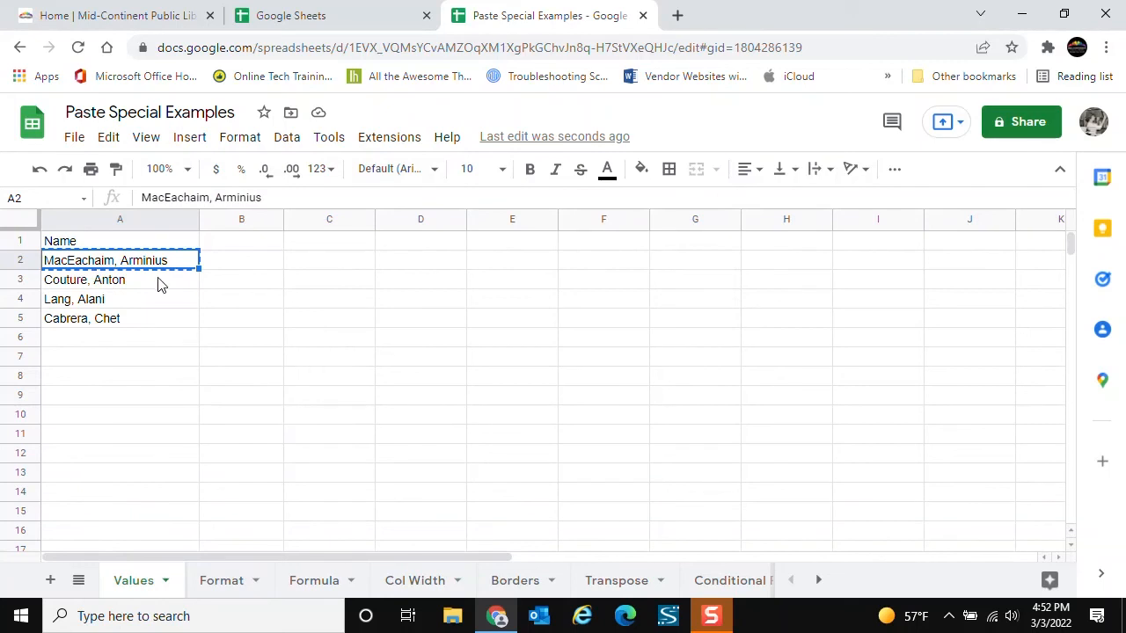
click(95, 304)
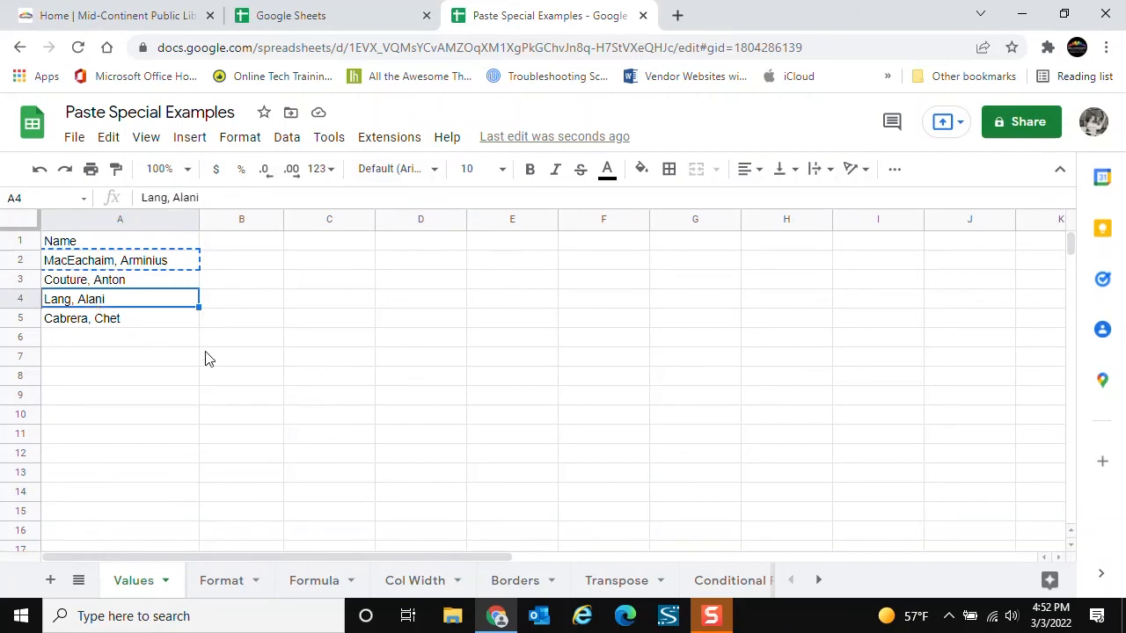
click(108, 139)
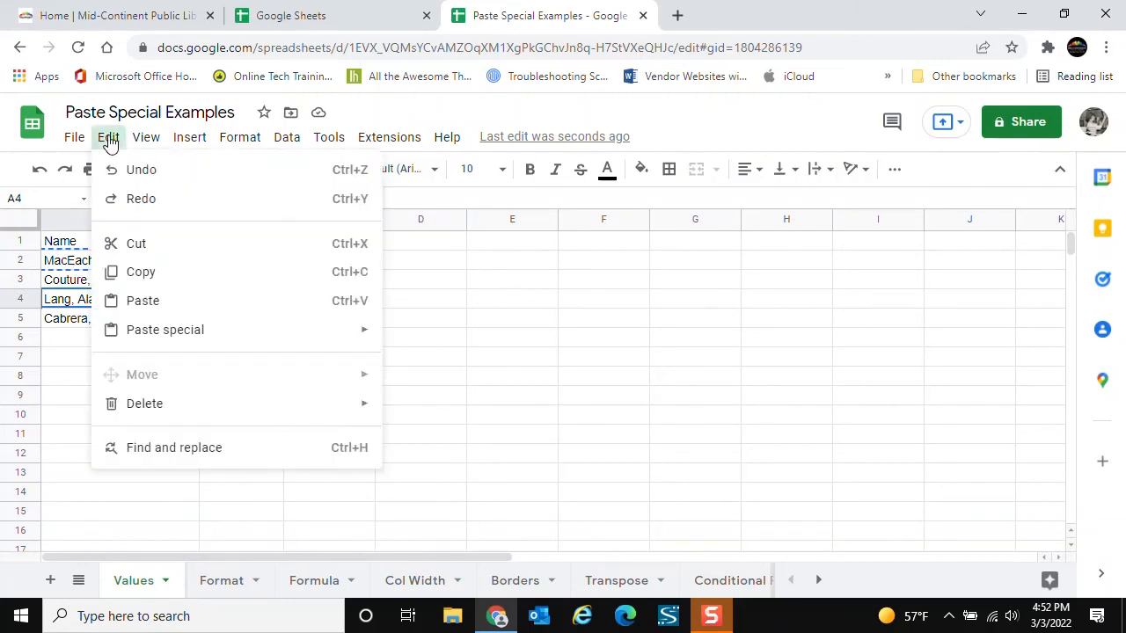
click(143, 276)
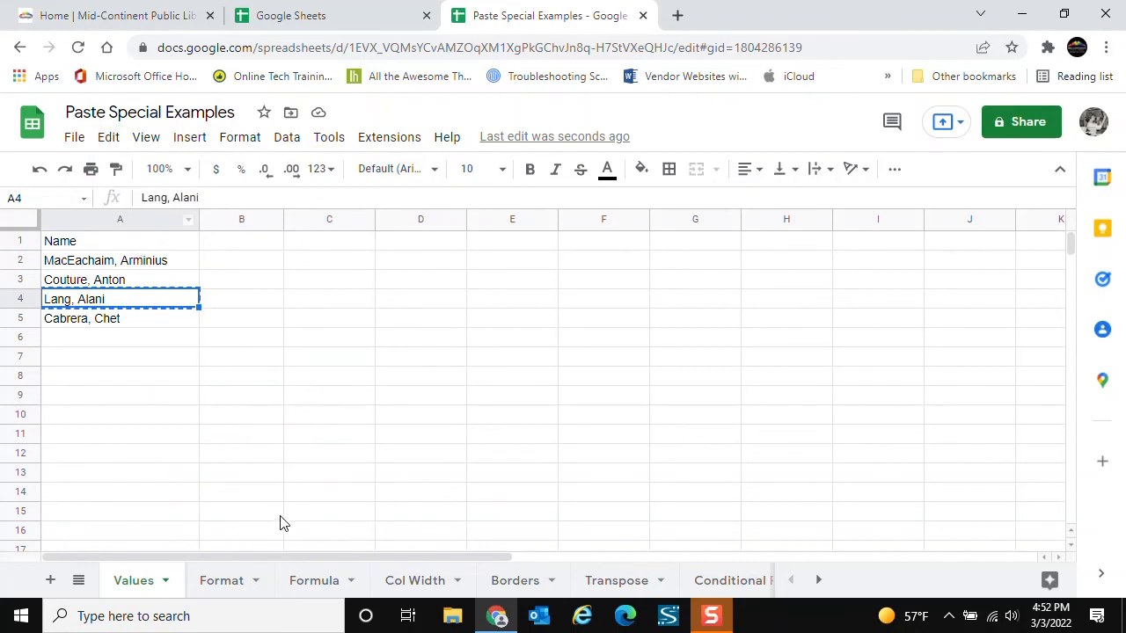
click(410, 580)
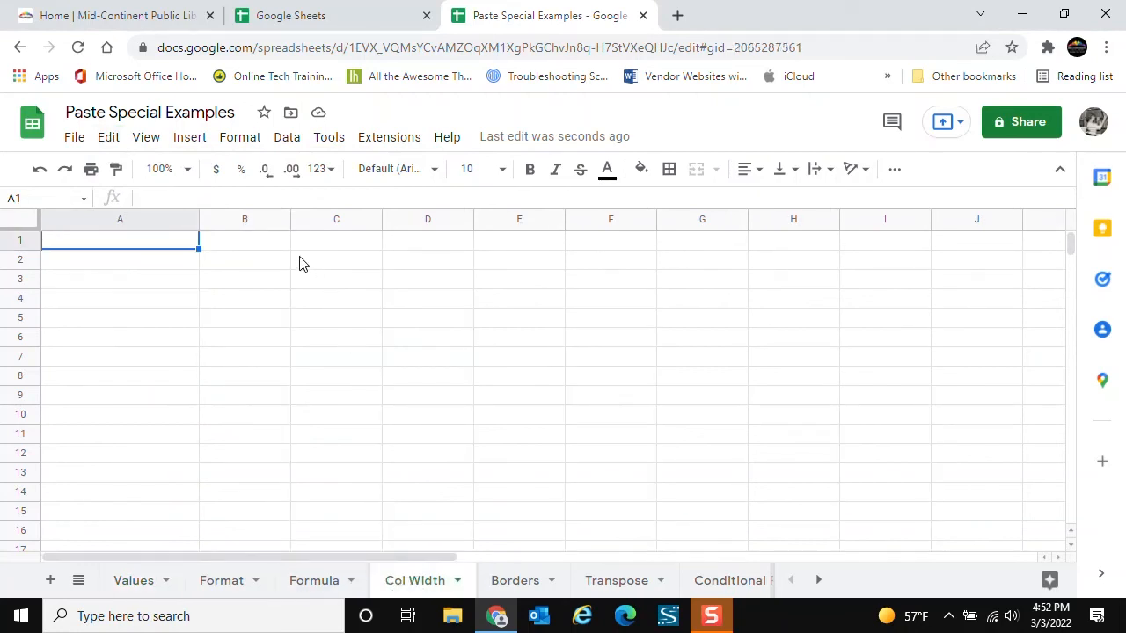
click(419, 242)
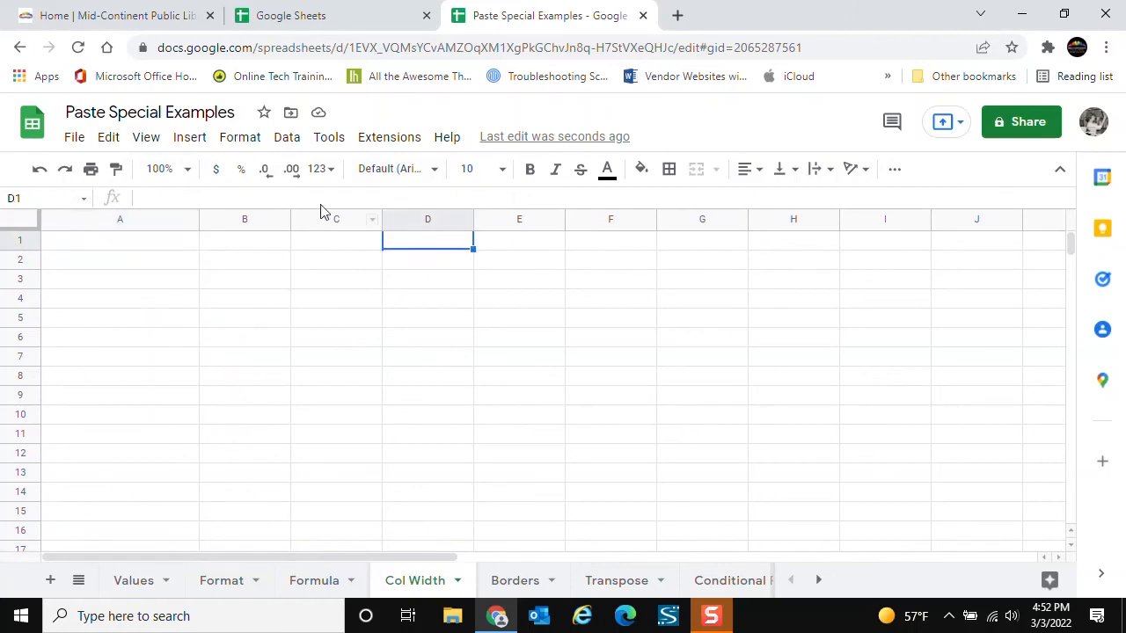
click(113, 138)
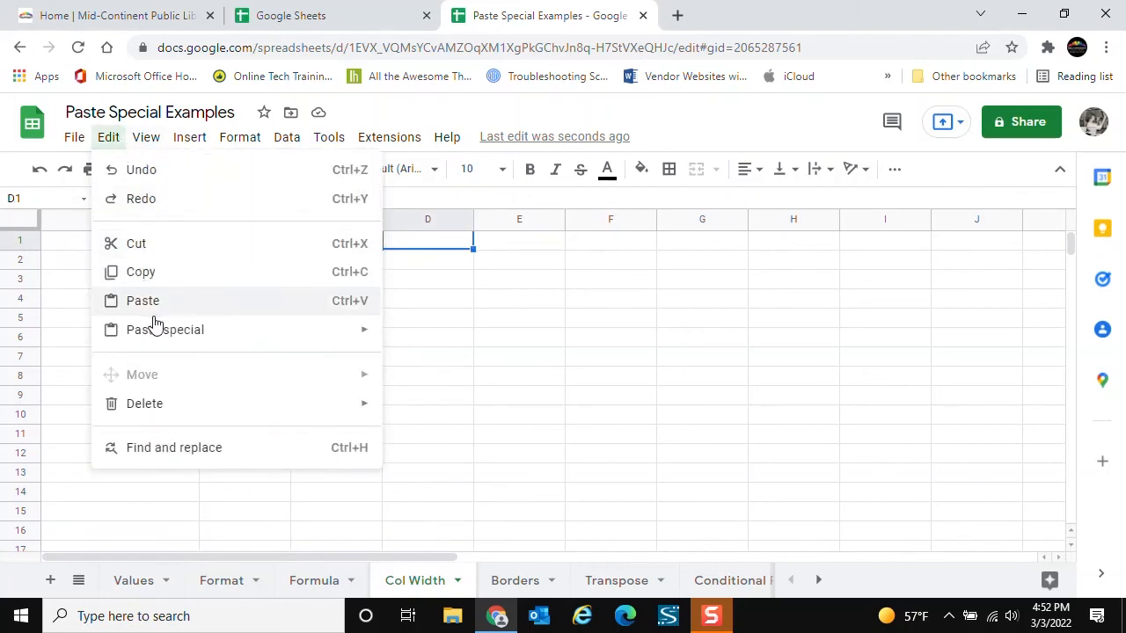
mouse_move(206, 329)
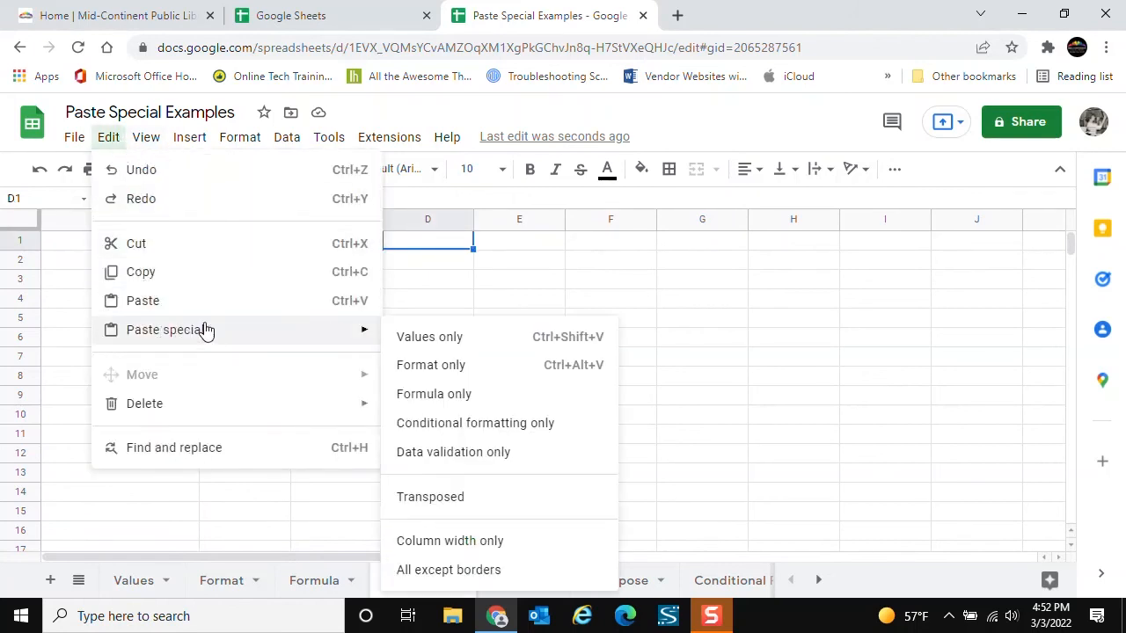
click(474, 543)
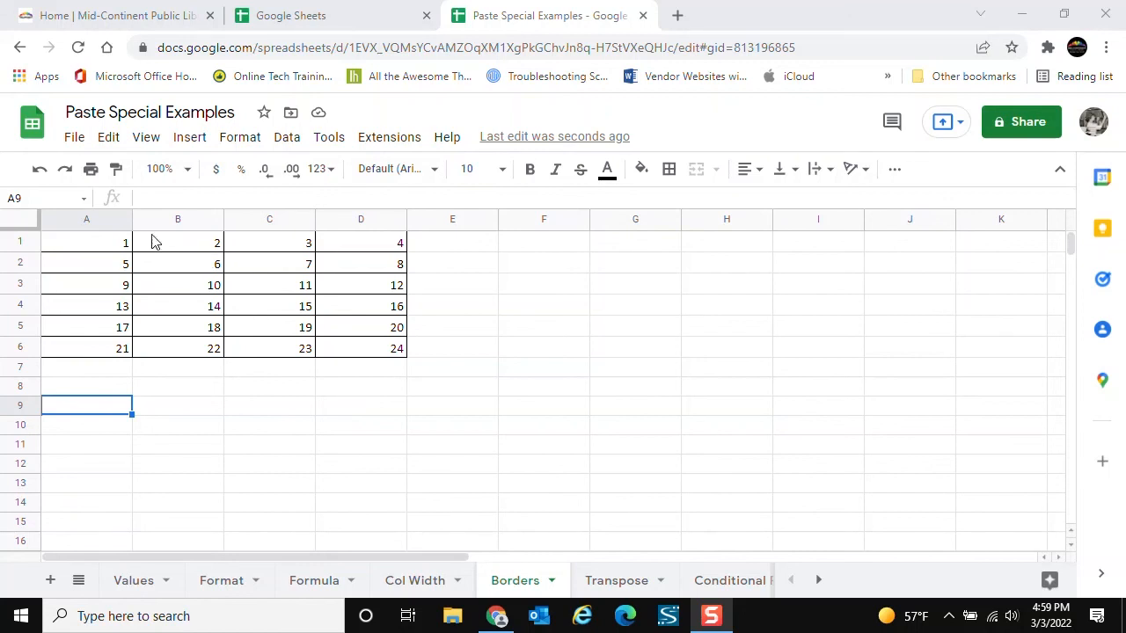
- Copy the bordered number table in A1:D6 of the Borders sheet and paste everything except its borders starting at F1
click(87, 249)
drag(106, 250, 364, 355)
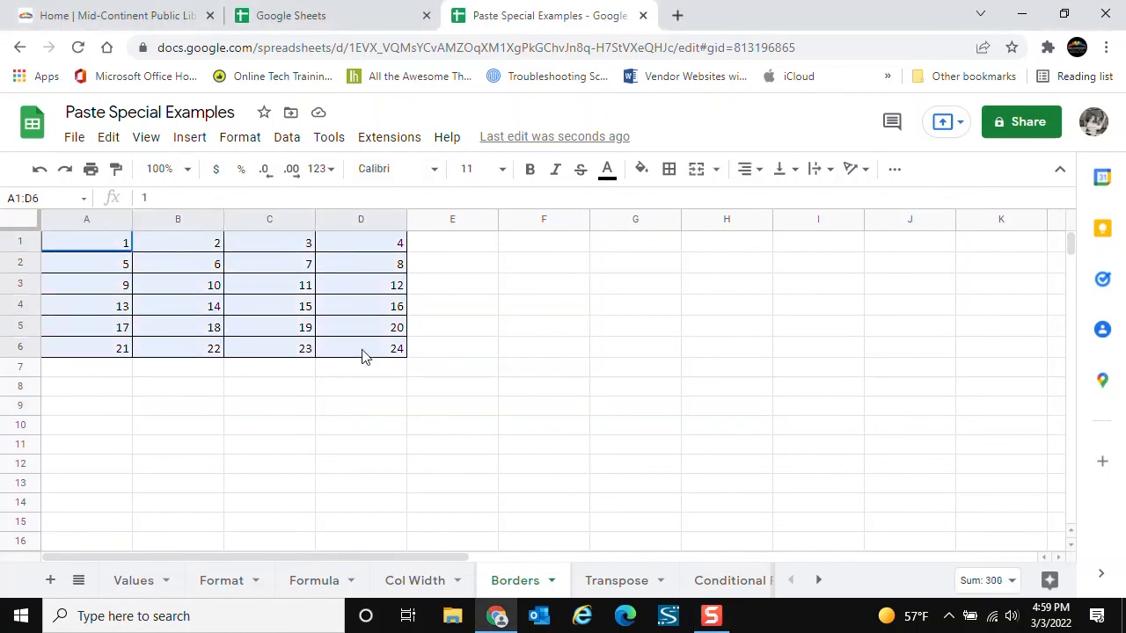
click(109, 138)
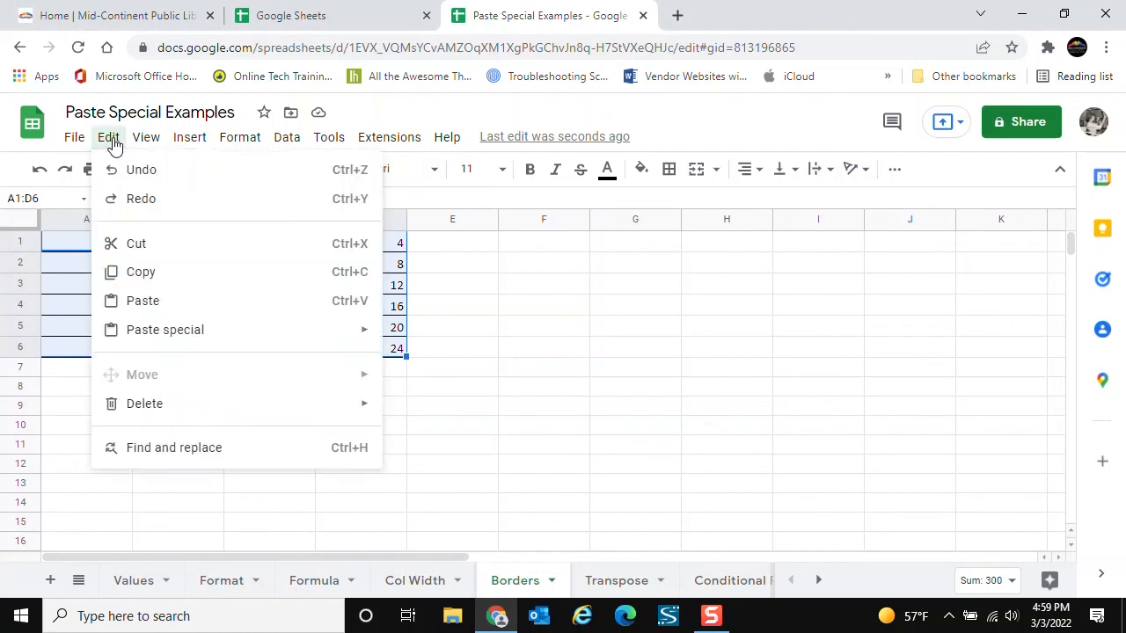
click(134, 301)
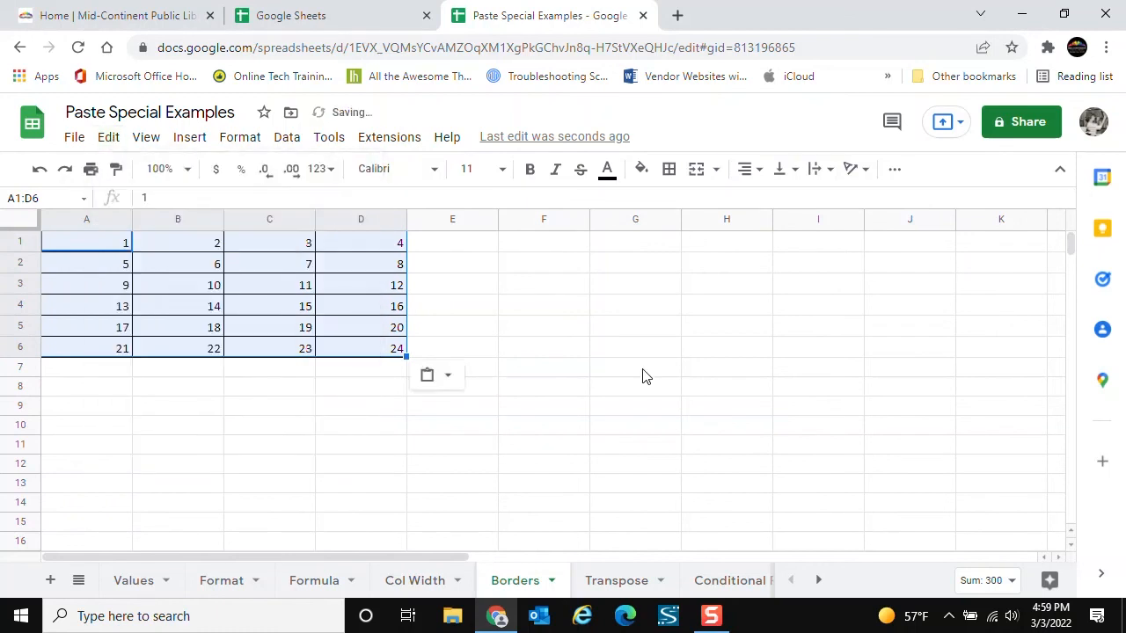
click(576, 250)
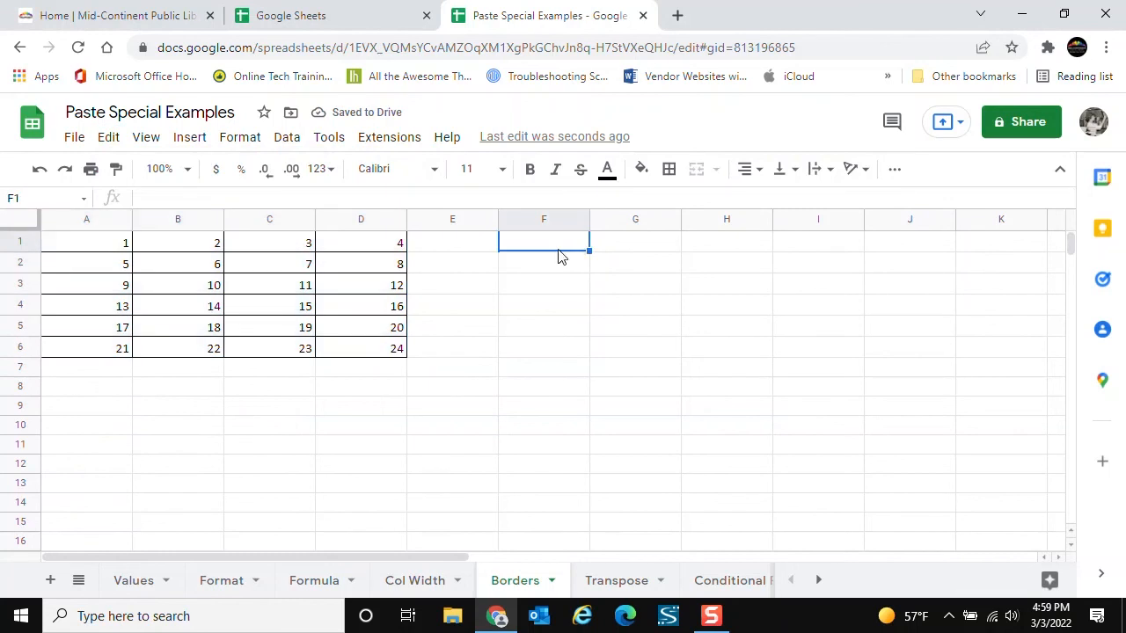
click(109, 139)
mouse_move(226, 338)
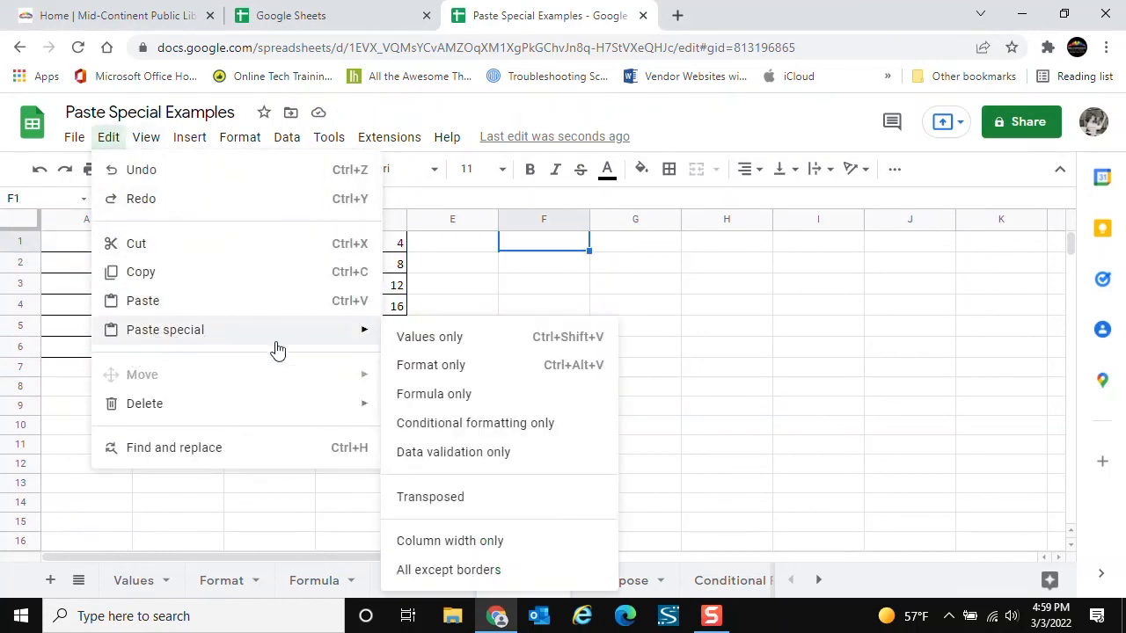
click(448, 571)
click(616, 403)
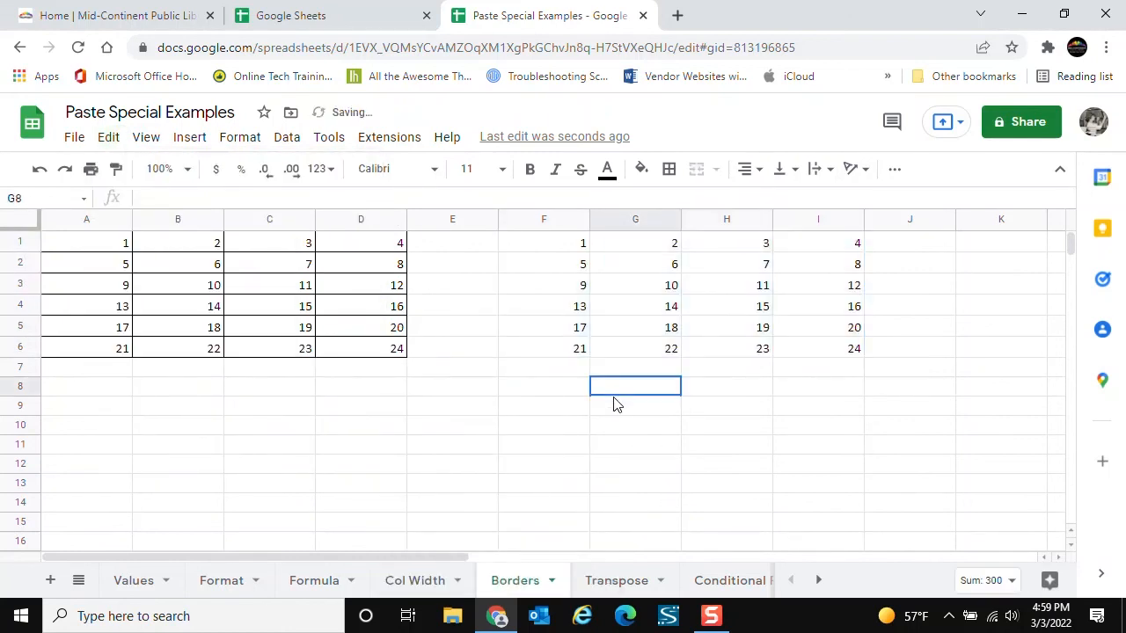